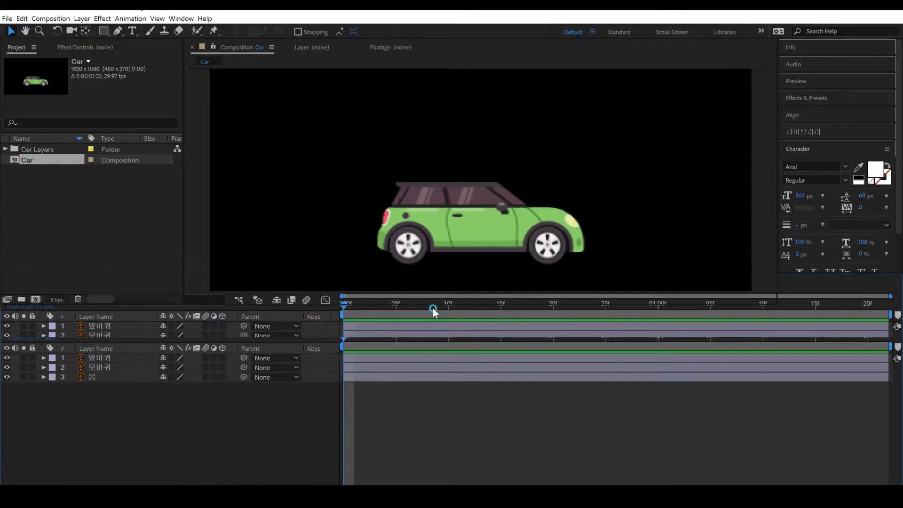
# Set the composition preview resolution to Full.
pyautogui.click(374, 302)
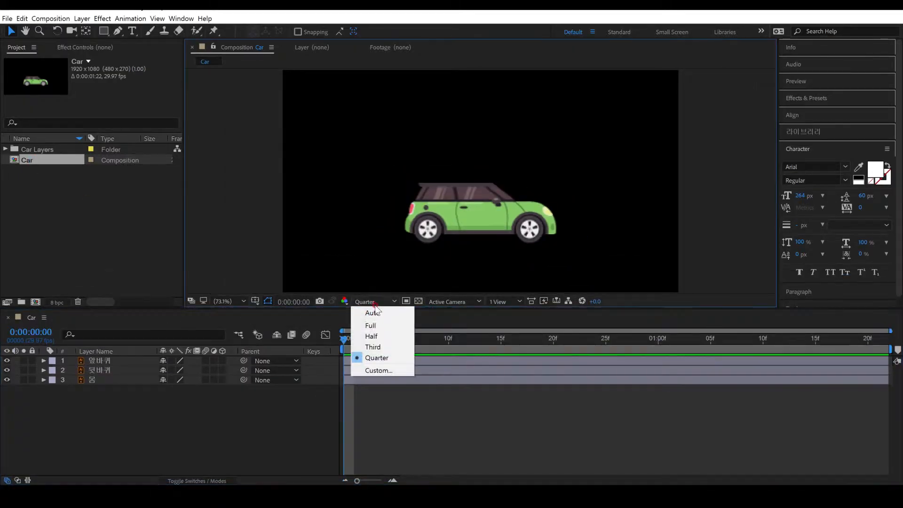
pyautogui.click(374, 323)
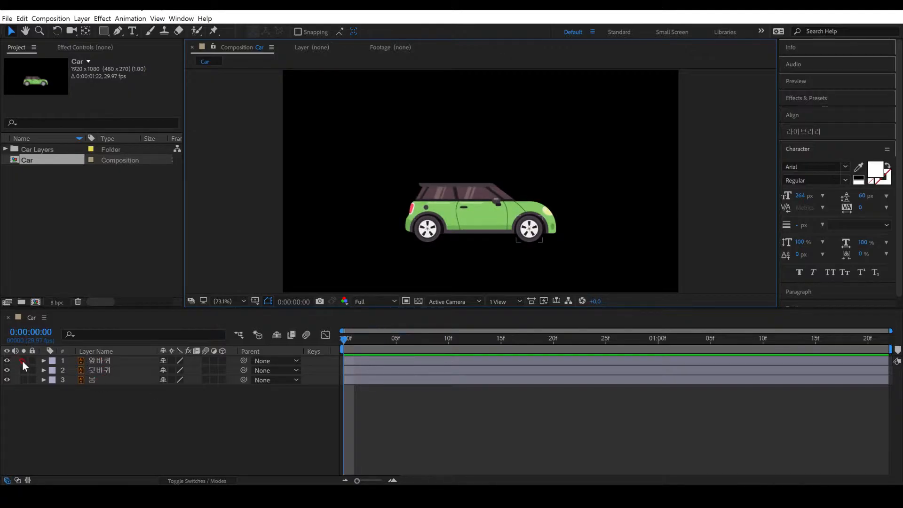
# Hide and show the layers 앞바퀴, 뒷바퀴 and 몸 one by one to examine which car part each contains.
pyautogui.click(6, 361)
pyautogui.click(6, 361)
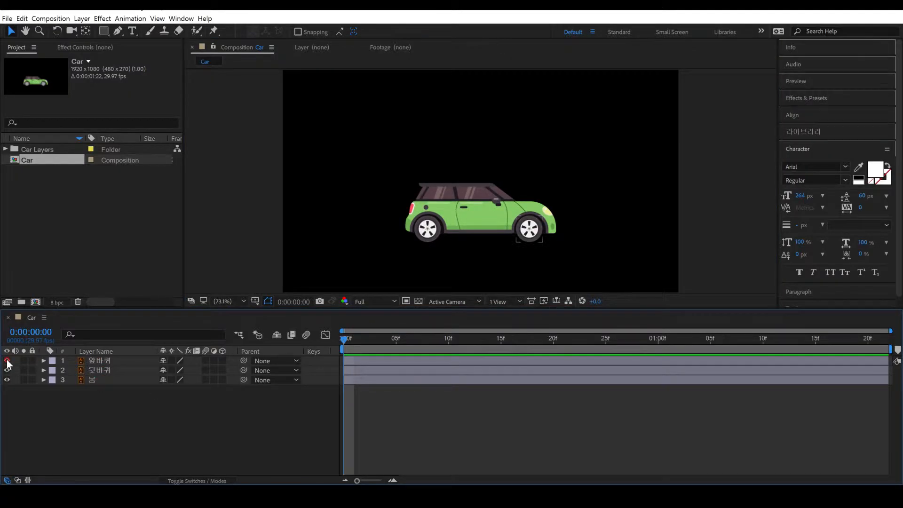
pyautogui.click(6, 370)
pyautogui.click(6, 370)
pyautogui.click(6, 380)
pyautogui.click(6, 379)
pyautogui.click(102, 379)
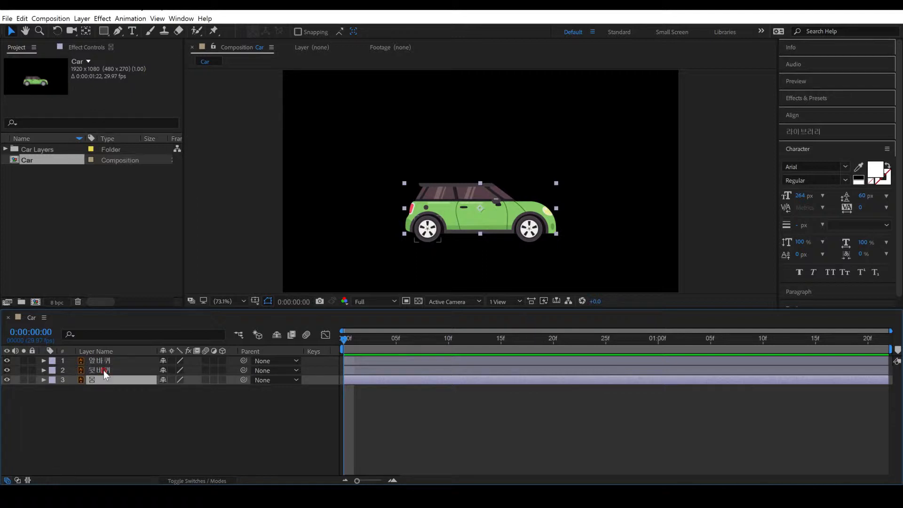
pyautogui.click(102, 391)
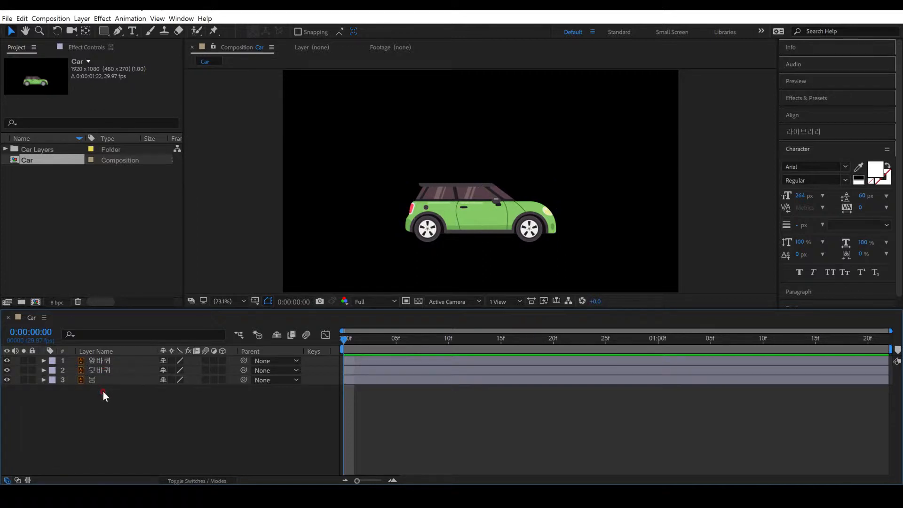
# Add the expression time*720 to the Rotation of the front wheel layer 앞바퀴.
pyautogui.click(101, 361)
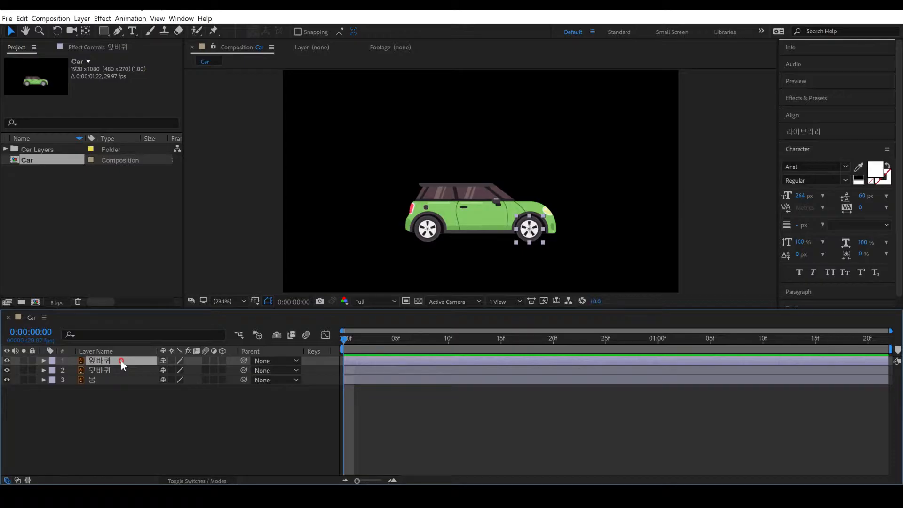
pyautogui.press('r')
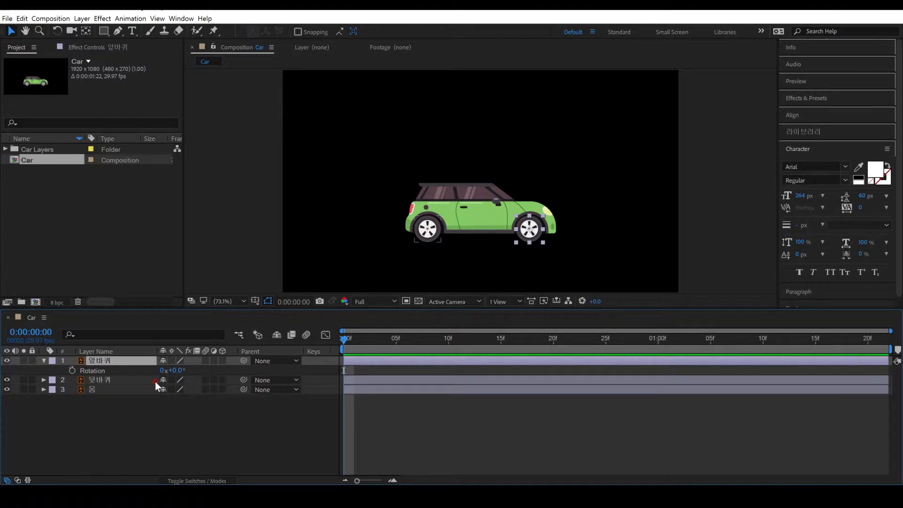
pyautogui.keyDown('alt'); pyautogui.click(72, 371); pyautogui.keyUp('alt')
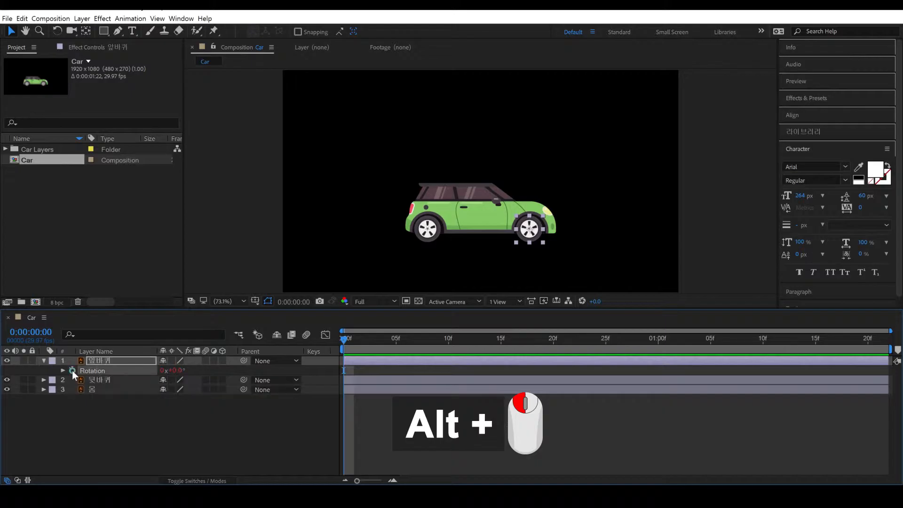
pyautogui.keyDown('alt'); pyautogui.click(71, 370); pyautogui.keyUp('alt')
pyautogui.write('ti')
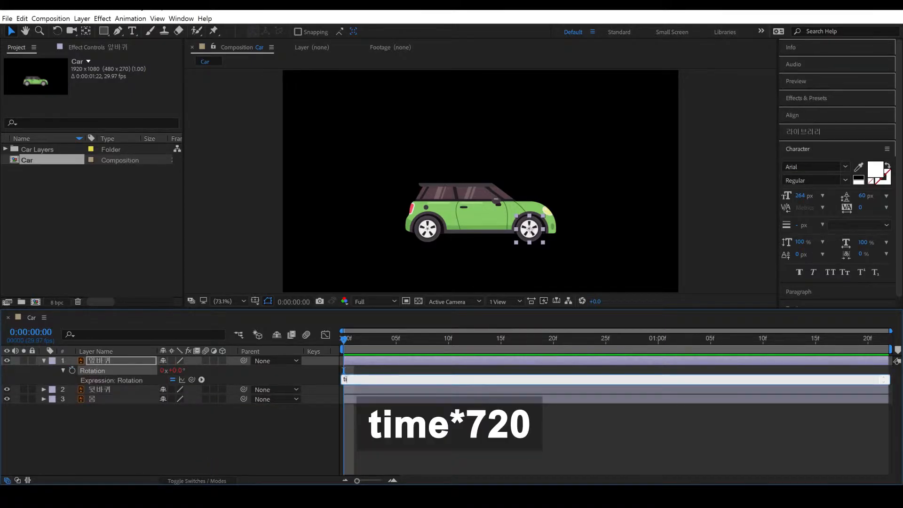
pyautogui.write('me*')
pyautogui.write('7')
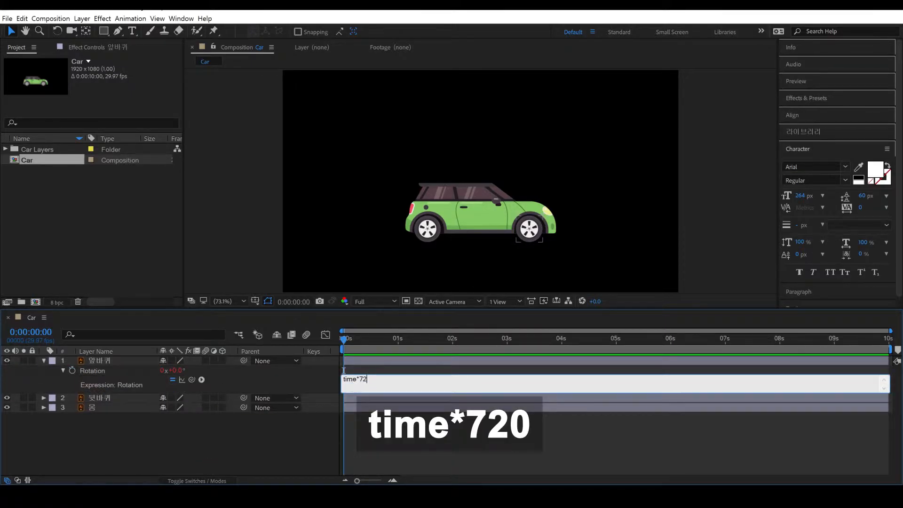
pyautogui.write('20')
pyautogui.click(391, 430)
# Preview the front wheel's rotation from the start of the timeline.
pyautogui.press('space')
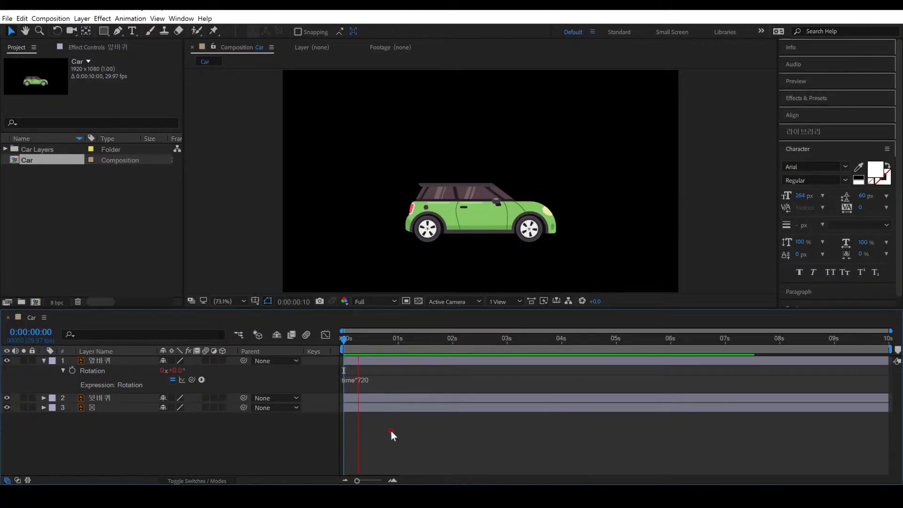
pyautogui.press('space')
pyautogui.moveTo(386, 343); pyautogui.dragTo(343, 345)
pyautogui.press('space')
pyautogui.press('space')
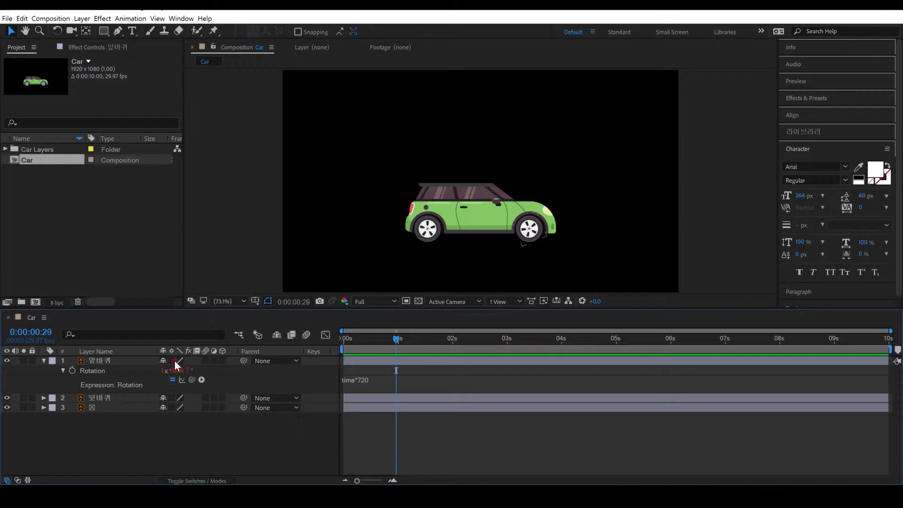
# Enable motion blur for the front wheel layer and the composition, and preview the blurred spin.
pyautogui.click(123, 359)
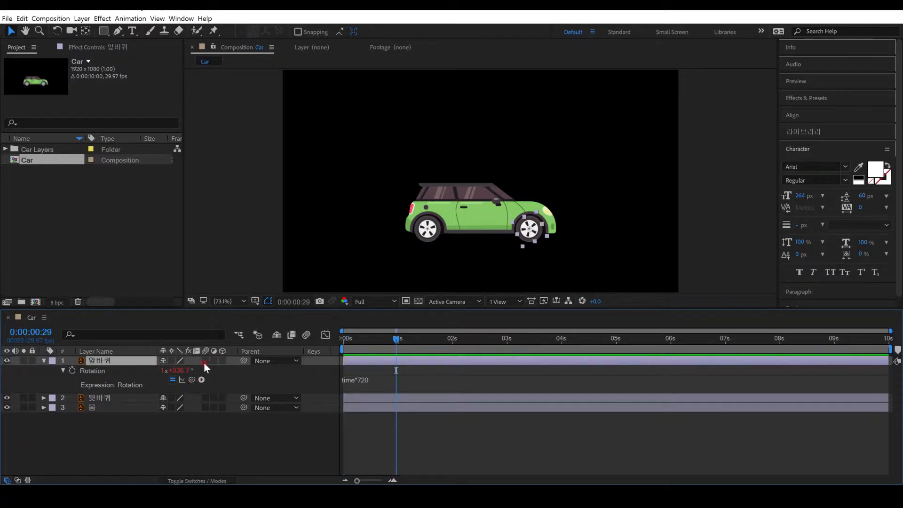
pyautogui.click(204, 361)
pyautogui.click(305, 335)
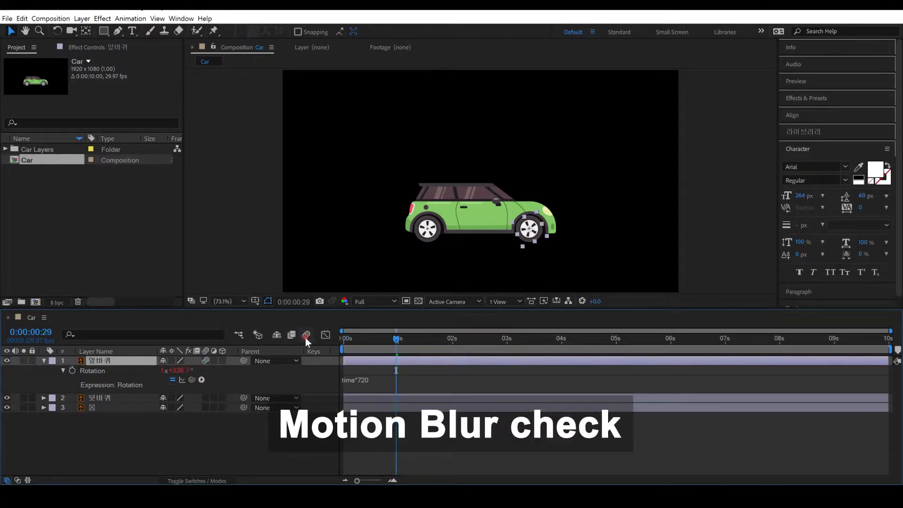
pyautogui.click(370, 438)
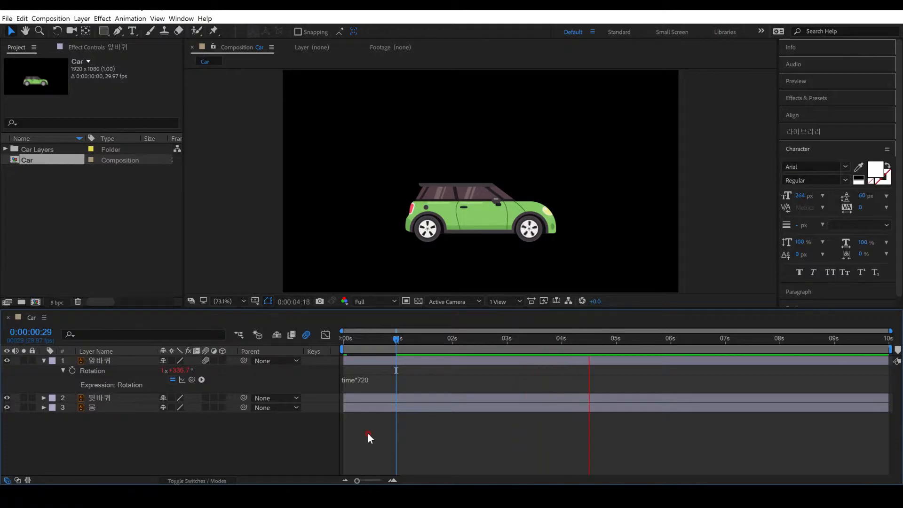
pyautogui.press('space')
# Link the Rotation of the rear wheel layer 뒷바퀴 to the front wheel's Rotation with a pick-whipped expression.
pyautogui.click(103, 399)
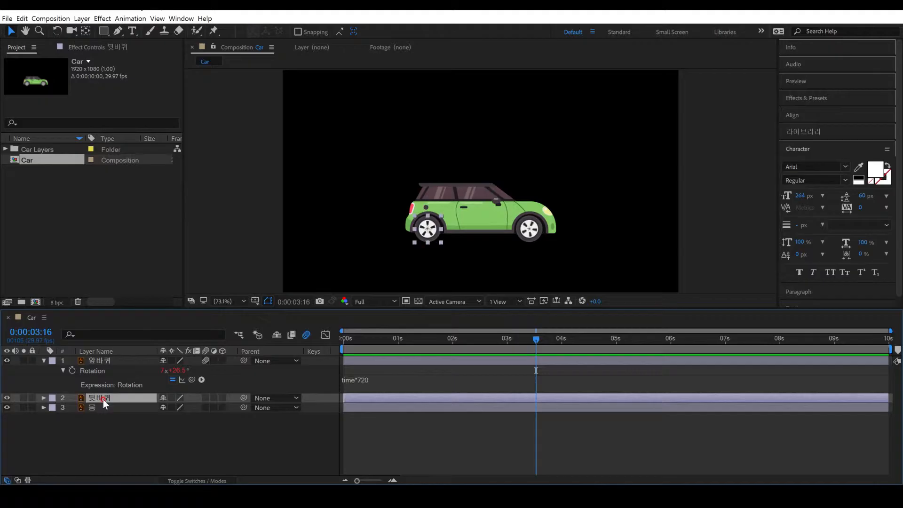
pyautogui.press('r')
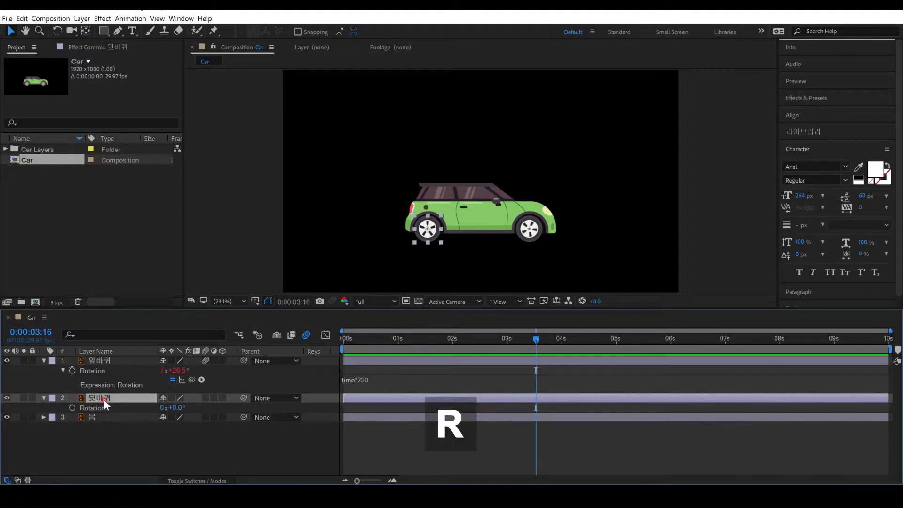
pyautogui.keyDown('alt'); pyautogui.click(72, 408); pyautogui.keyUp('alt')
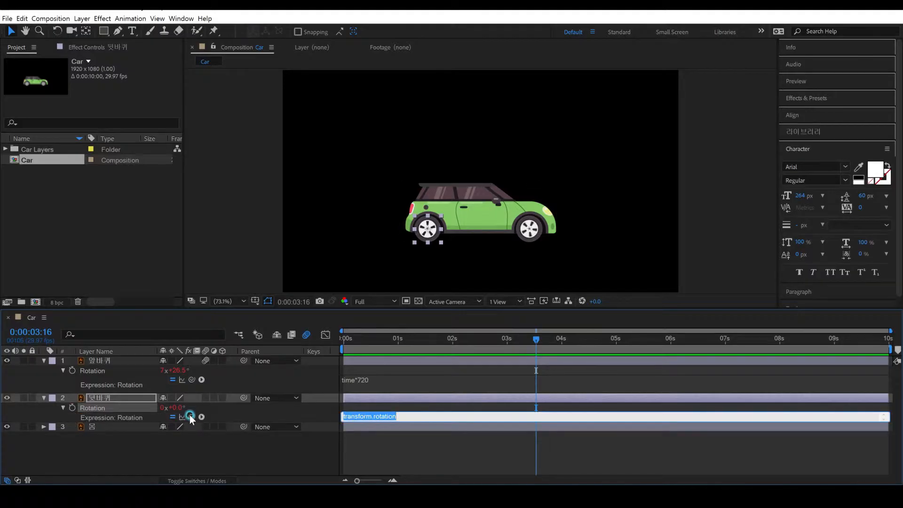
pyautogui.moveTo(190, 416); pyautogui.dragTo(101, 372)
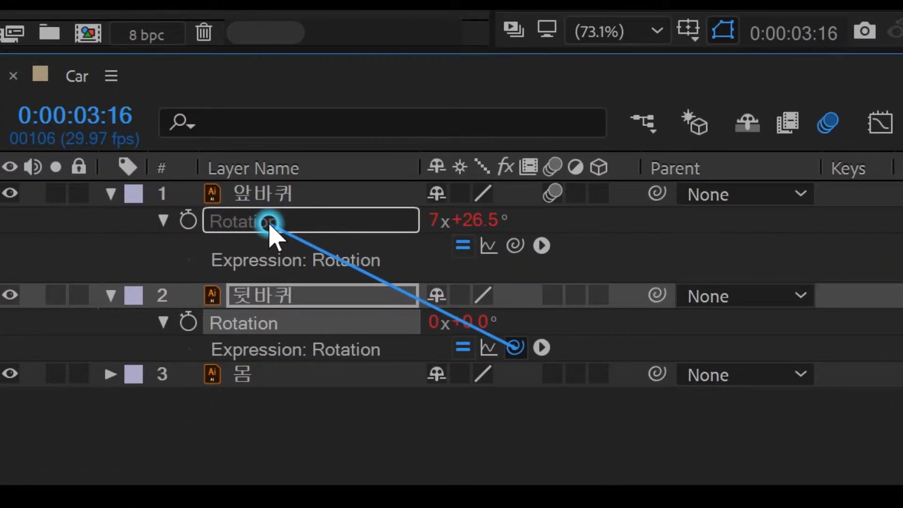
pyautogui.moveTo(269, 225); pyautogui.dragTo(270, 226)
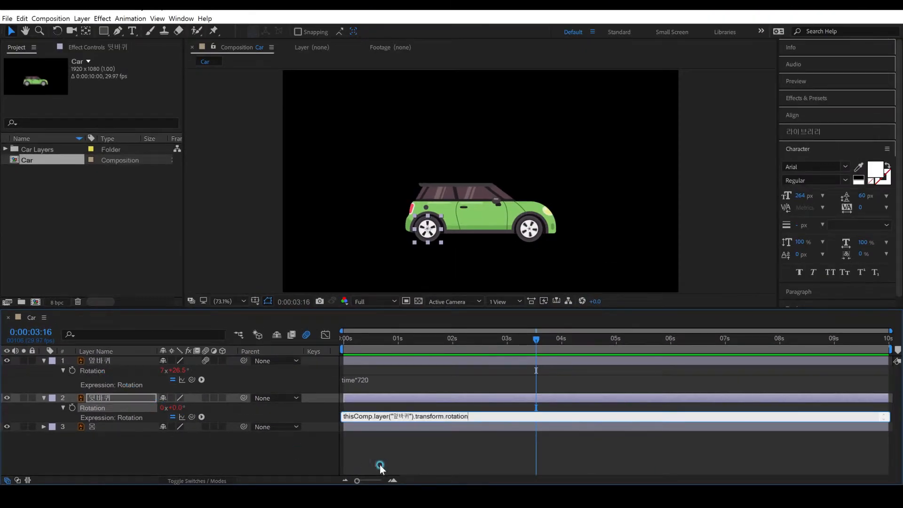
pyautogui.click(393, 453)
# Preview both spinning wheels from the first frame and collapse the two wheel layers.
pyautogui.click(427, 338)
pyautogui.moveTo(354, 347); pyautogui.dragTo(232, 343)
pyautogui.press('space')
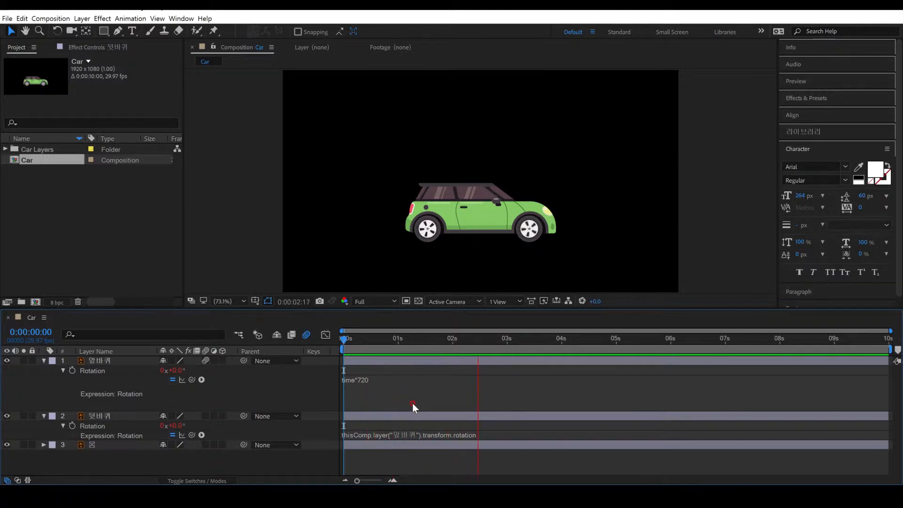
pyautogui.press('space')
pyautogui.click(43, 361)
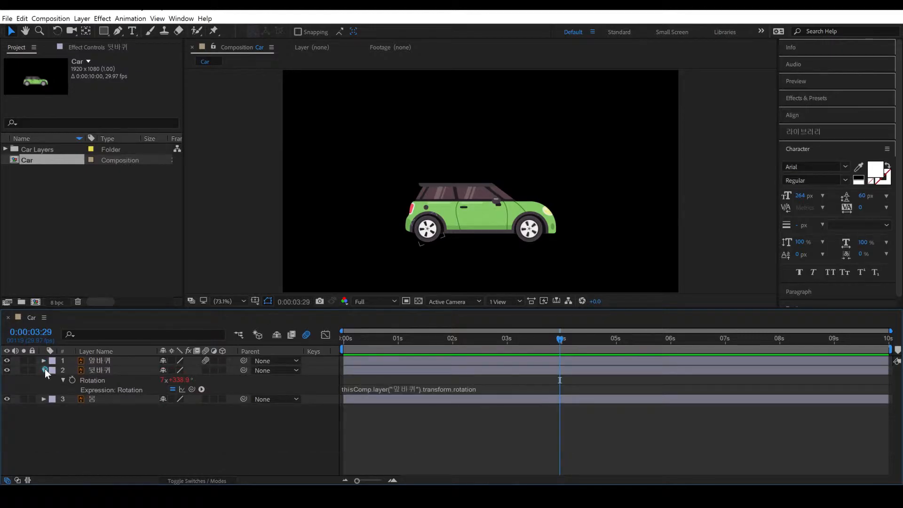
pyautogui.click(44, 370)
# Add the expression wiggle(3,2) to the Position of the car body layer 몸.
pyautogui.click(106, 379)
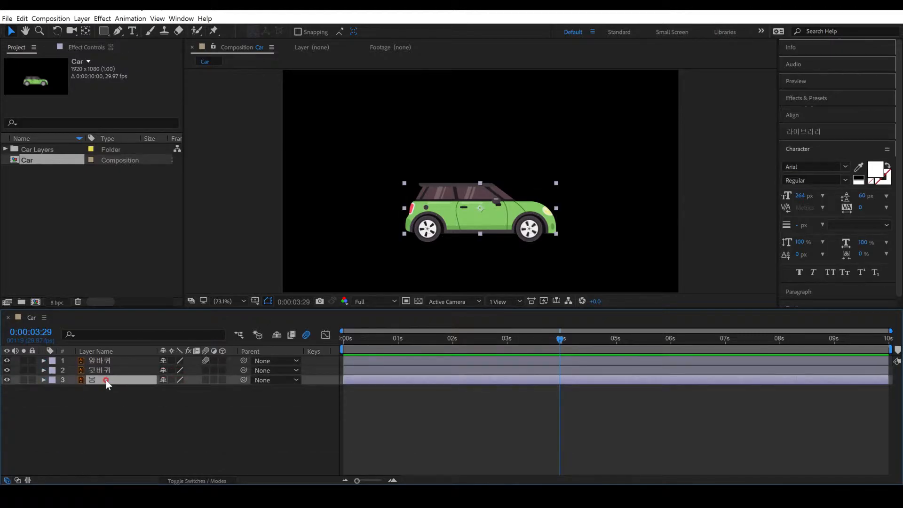
pyautogui.press('p')
pyautogui.scroll(3, 412, 261)
pyautogui.moveTo(370, 343); pyautogui.dragTo(332, 348)
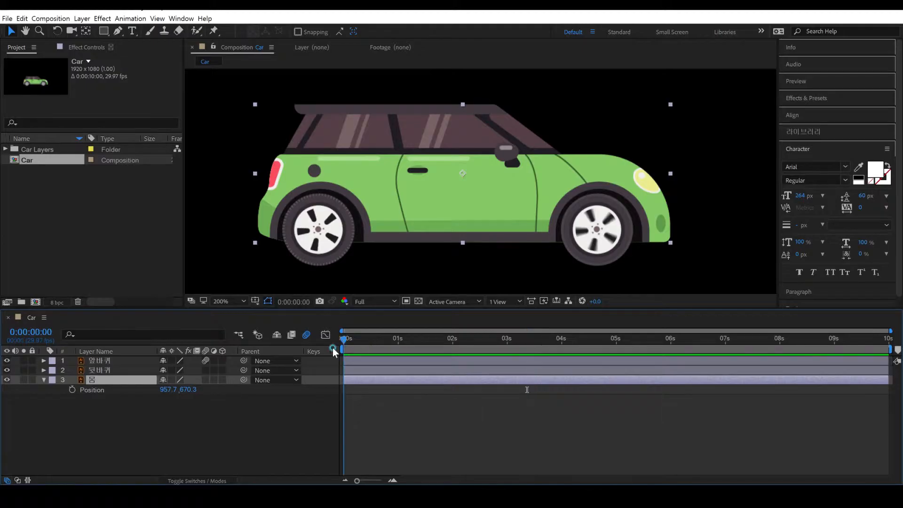
pyautogui.keyDown('alt'); pyautogui.click(72, 389); pyautogui.keyUp('alt')
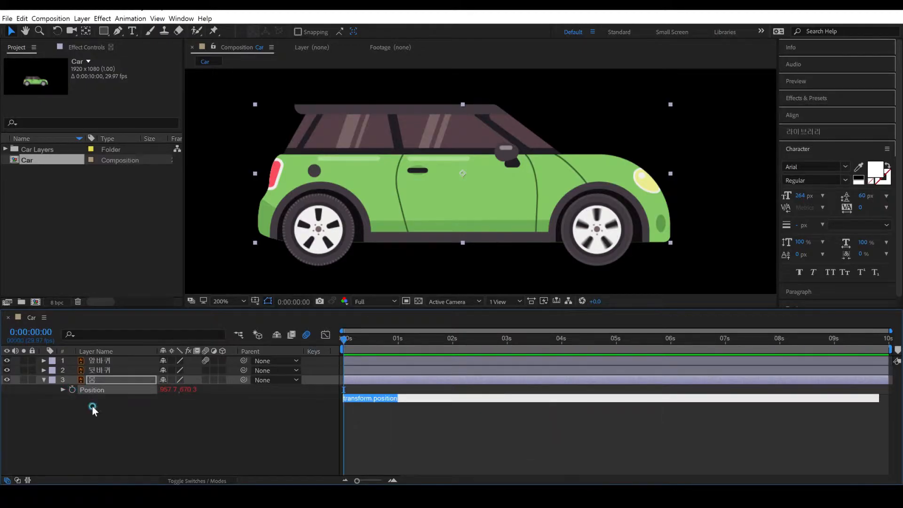
pyautogui.write('w')
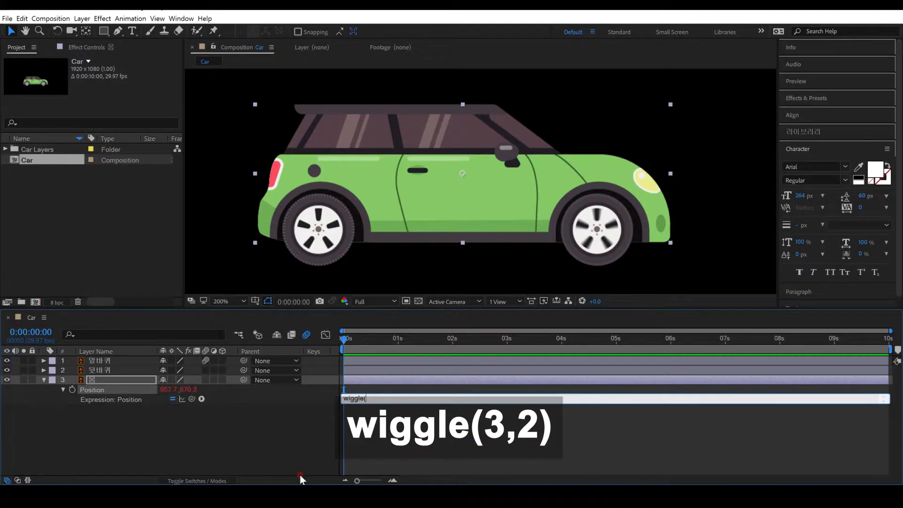
pyautogui.write('iggle(3,')
pyautogui.write('2)')
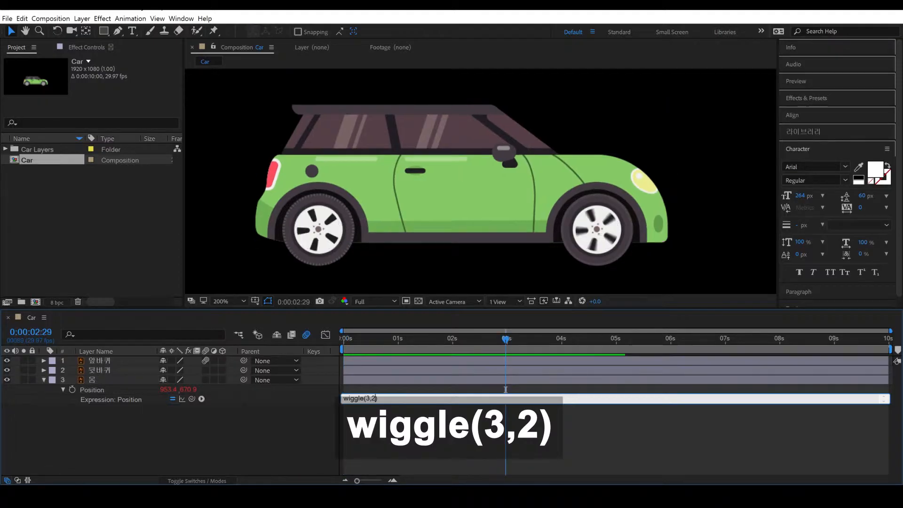
pyautogui.click(374, 439)
# Preview the body's shake from the first frame, fit the composition in view and collapse the body layer.
pyautogui.moveTo(381, 336); pyautogui.dragTo(342, 348)
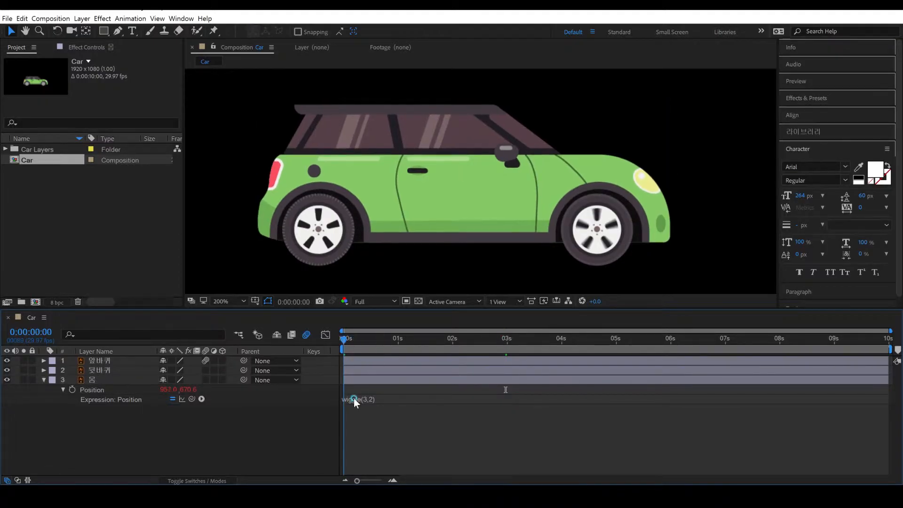
pyautogui.press('space')
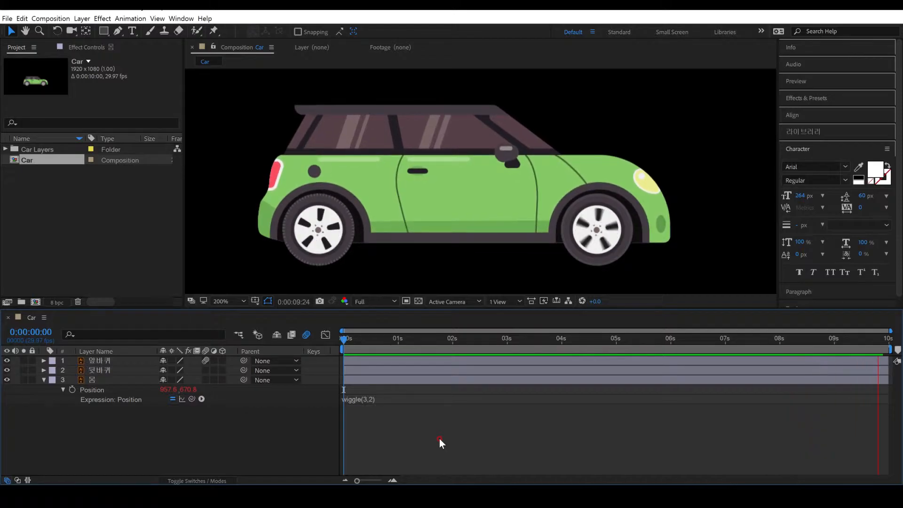
pyautogui.scroll(-4, 432, 210)
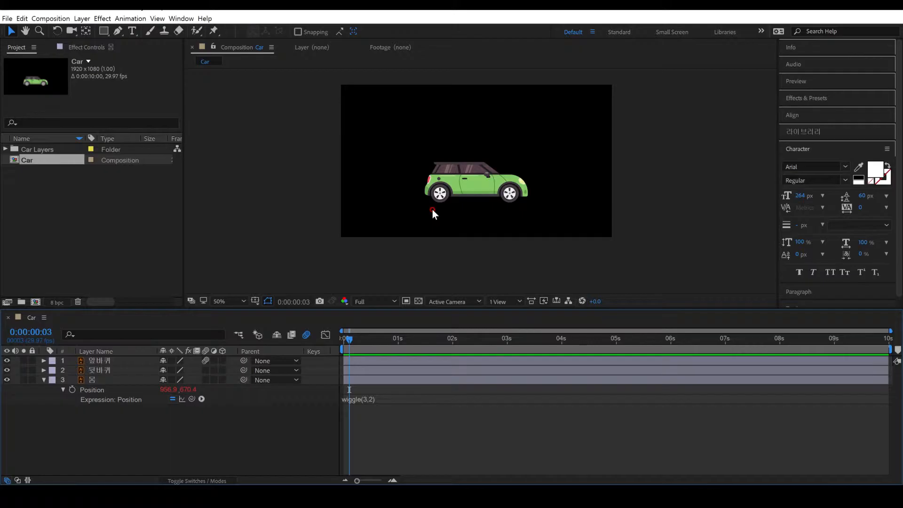
pyautogui.hotkey('shift', '/')
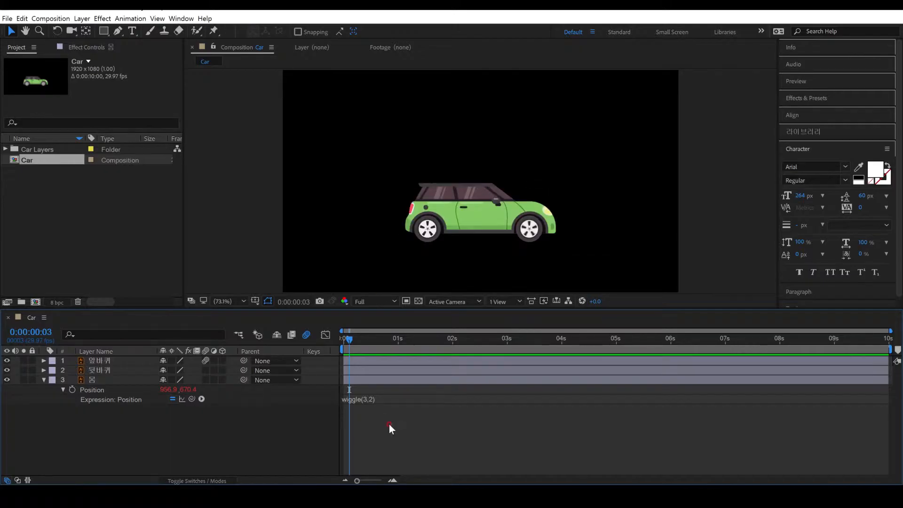
pyautogui.click(43, 380)
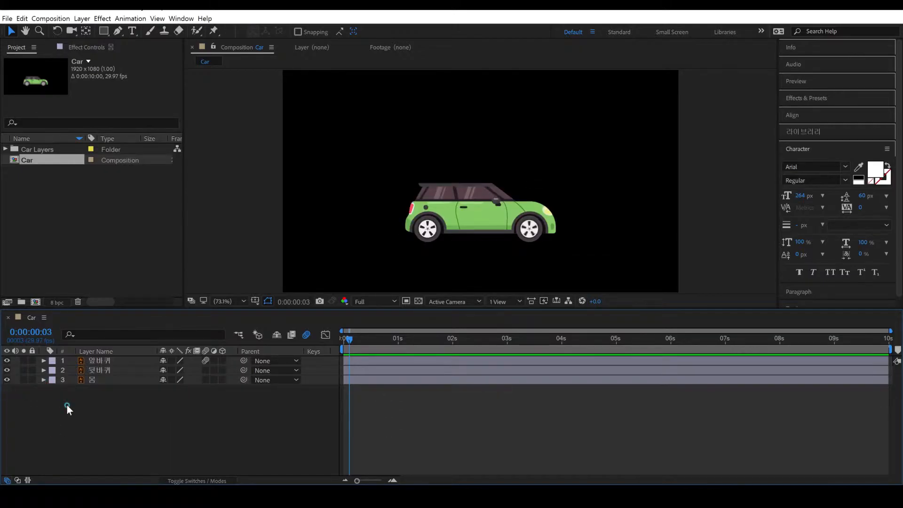
# Draw an unfilled rectangle with a white 25 px stroke, wider than the frame, from the car's roof to below the frame's bottom edge.
pyautogui.click(103, 32)
pyautogui.press('space')
pyautogui.moveTo(400, 216); pyautogui.dragTo(399, 195)
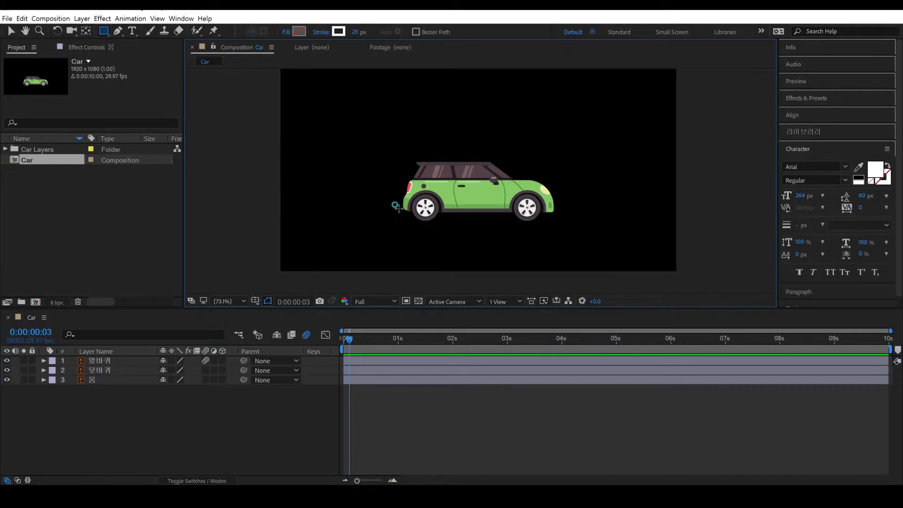
pyautogui.moveTo(524, 236); pyautogui.dragTo(689, 278)
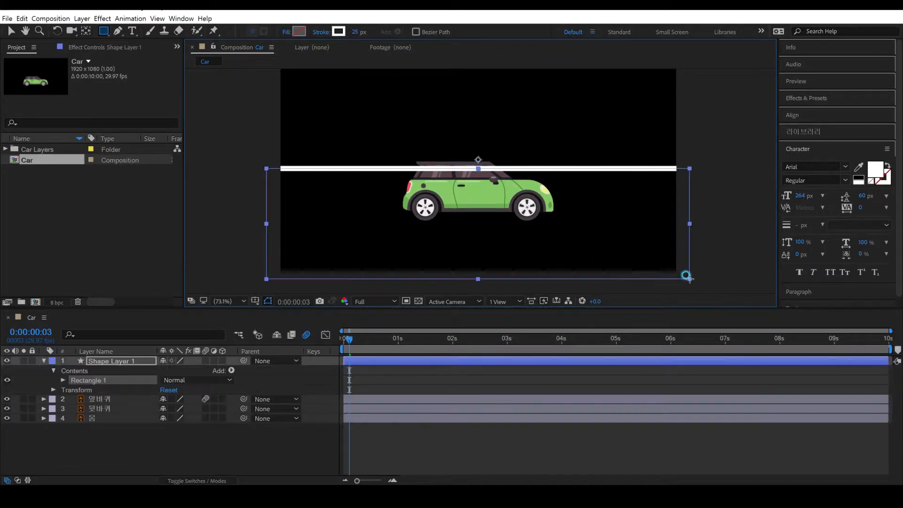
pyautogui.click(11, 31)
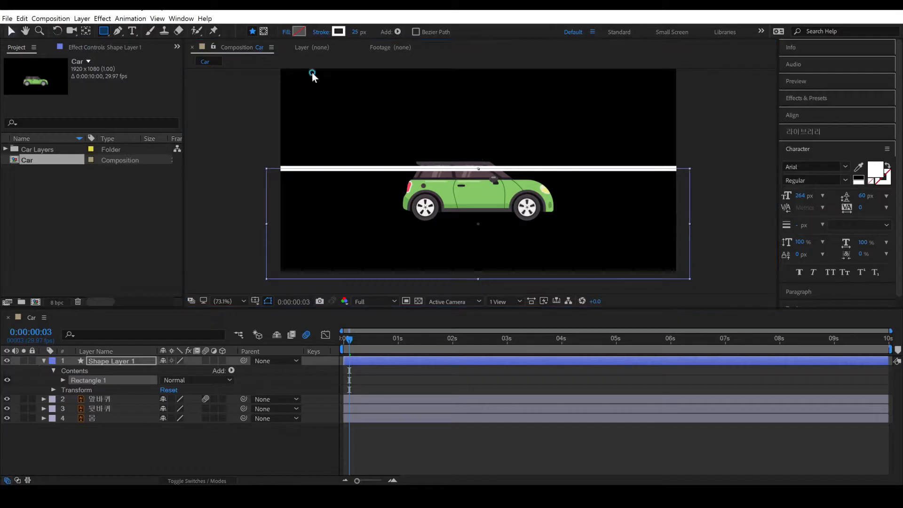
# Give the rectangle a solid fill in dark grey 626262 and set its stroke to none.
pyautogui.click(376, 32)
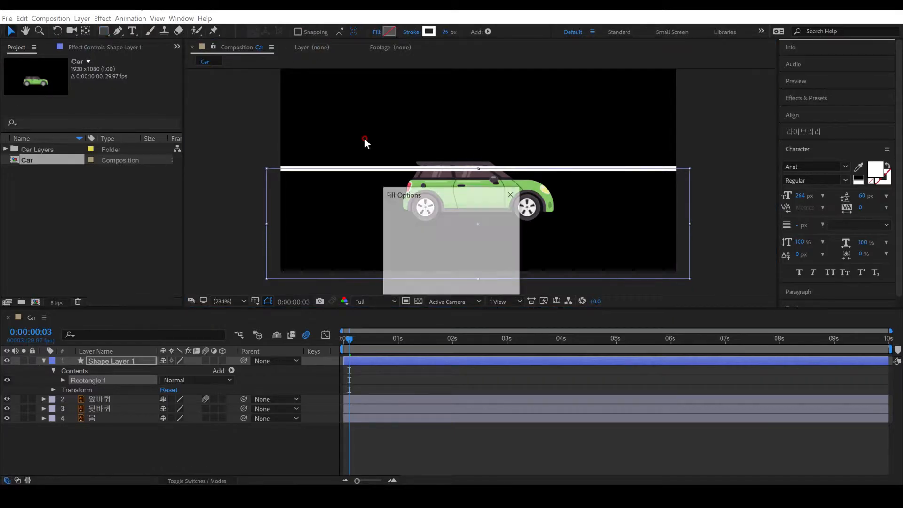
pyautogui.click(410, 217)
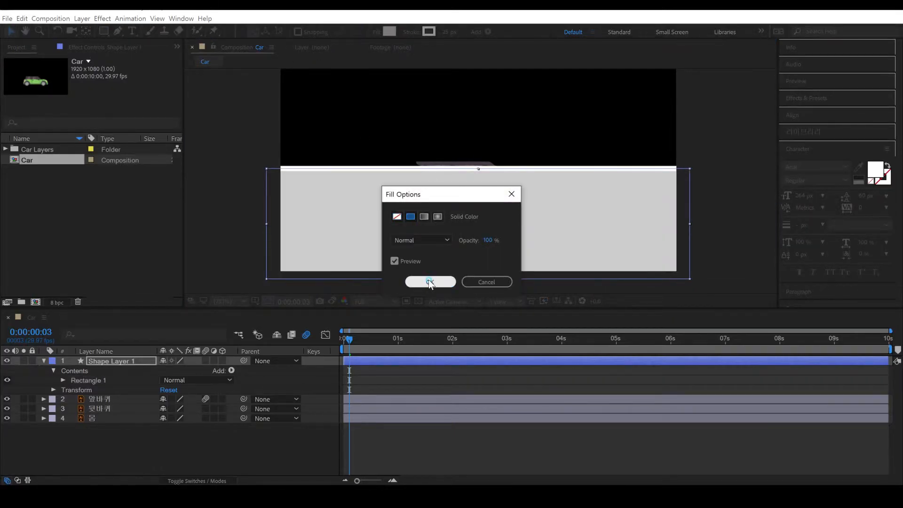
pyautogui.click(427, 281)
pyautogui.click(409, 33)
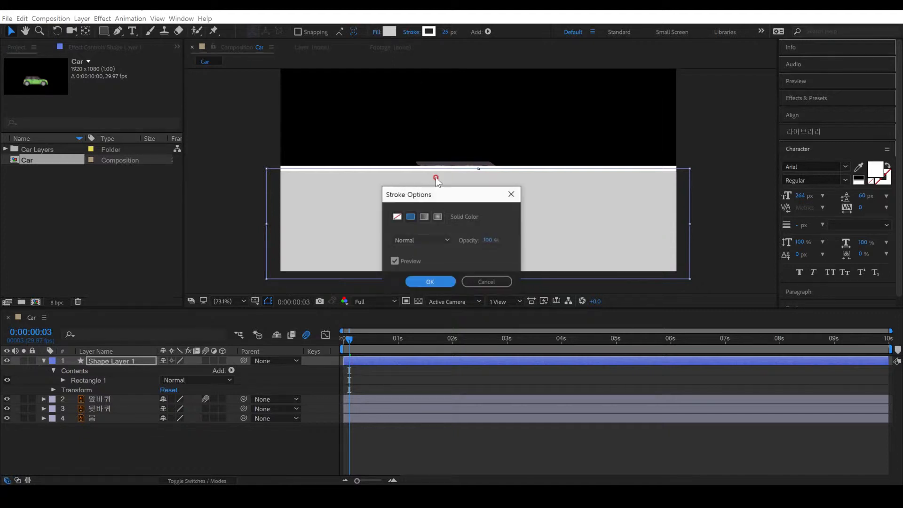
pyautogui.click(397, 215)
pyautogui.click(419, 281)
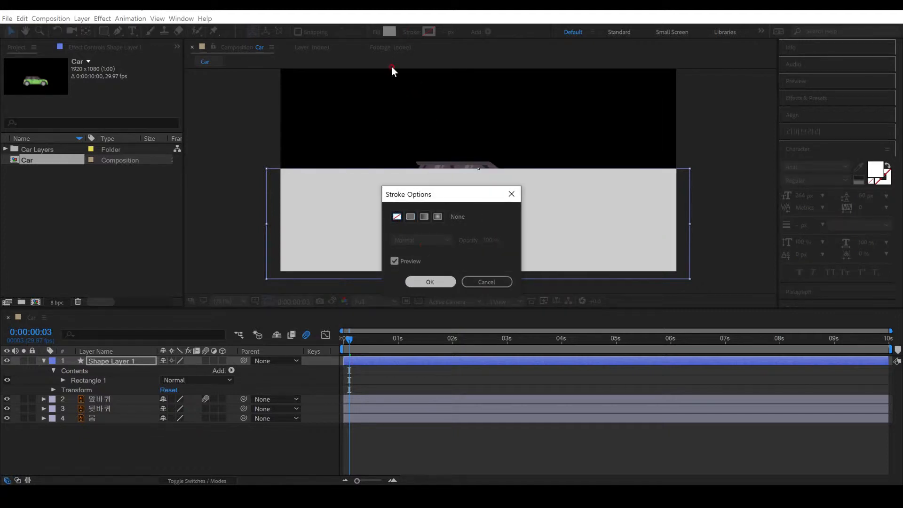
pyautogui.click(388, 31)
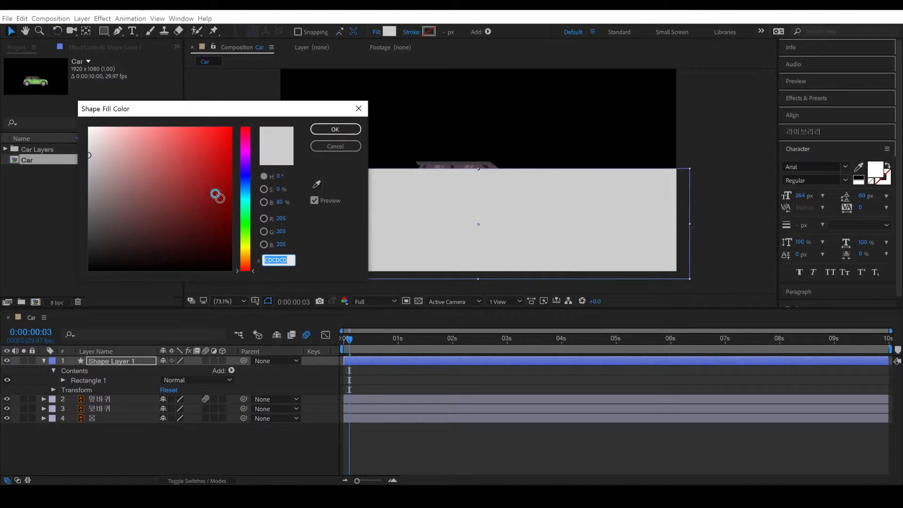
pyautogui.moveTo(157, 203); pyautogui.dragTo(66, 212)
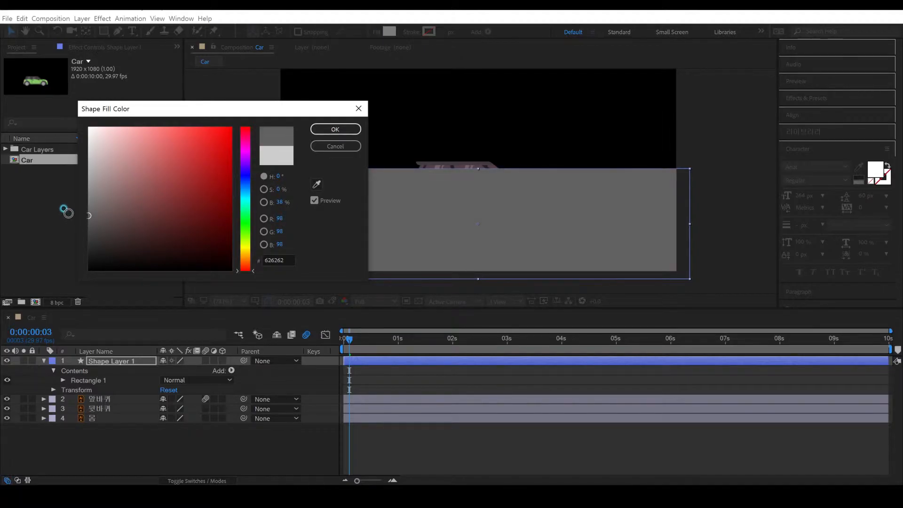
pyautogui.click(335, 130)
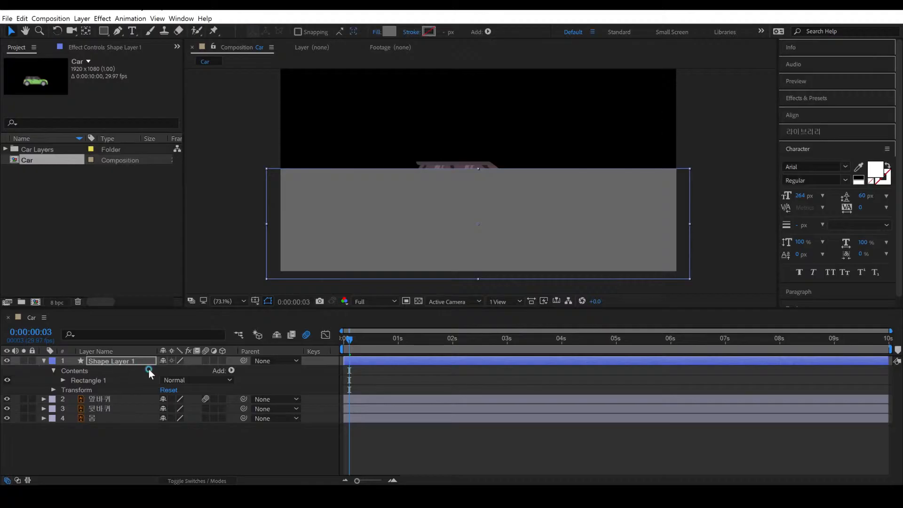
# Place Shape Layer 1 beneath all the car layers and shift the grey road rectangle slightly down.
pyautogui.moveTo(128, 389); pyautogui.dragTo(130, 432)
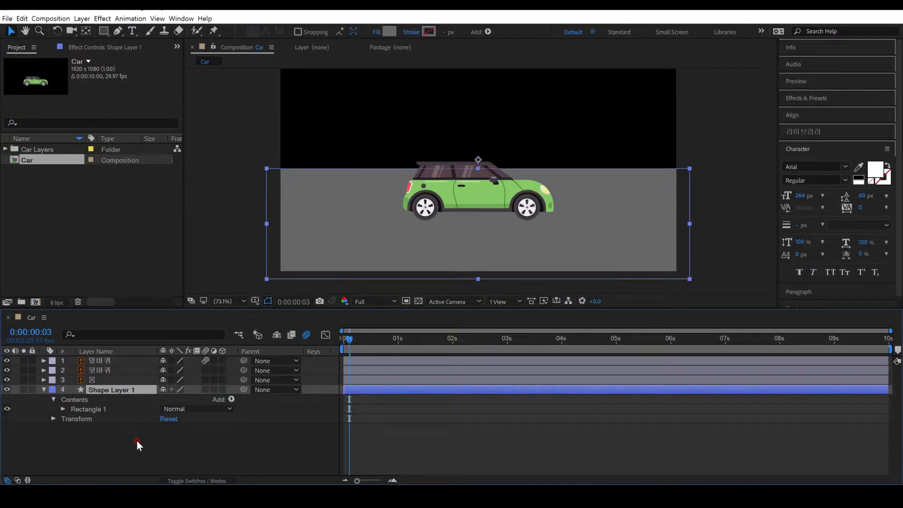
pyautogui.click(13, 33)
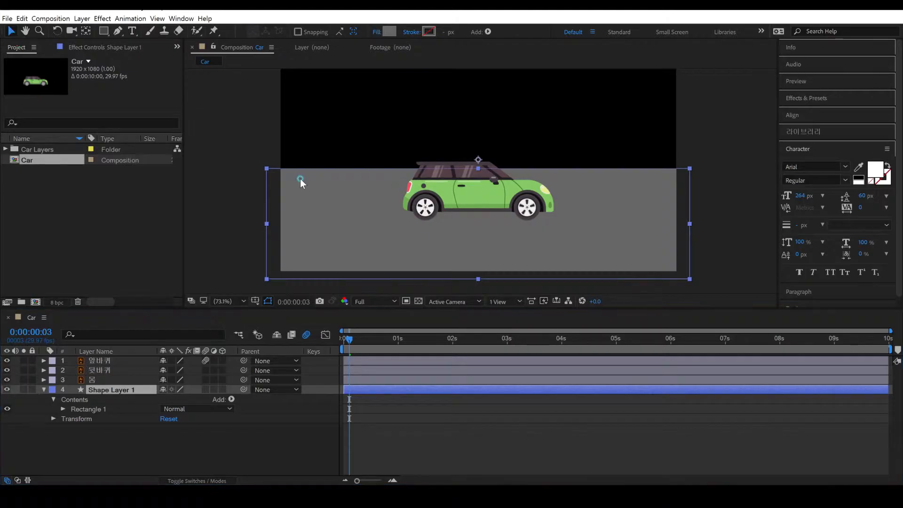
pyautogui.click(424, 249)
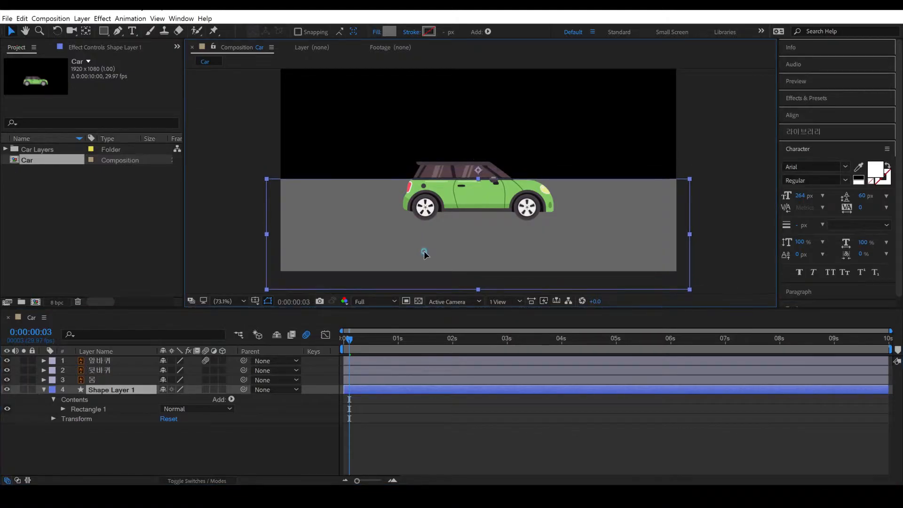
pyautogui.moveTo(425, 254); pyautogui.dragTo(426, 248)
pyautogui.click(437, 447)
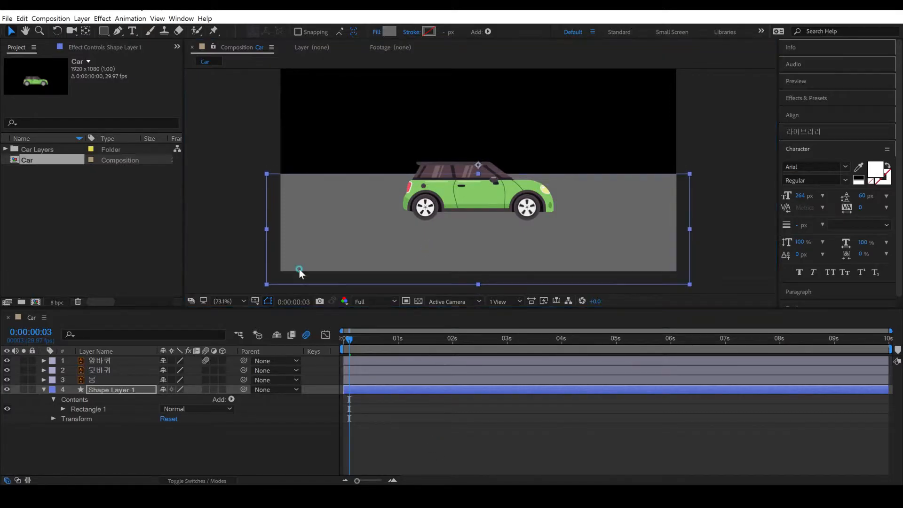
# Draw a straight horizontal line with the Pen tool just below the wheels, extending past both sides of the frame.
pyautogui.click(118, 31)
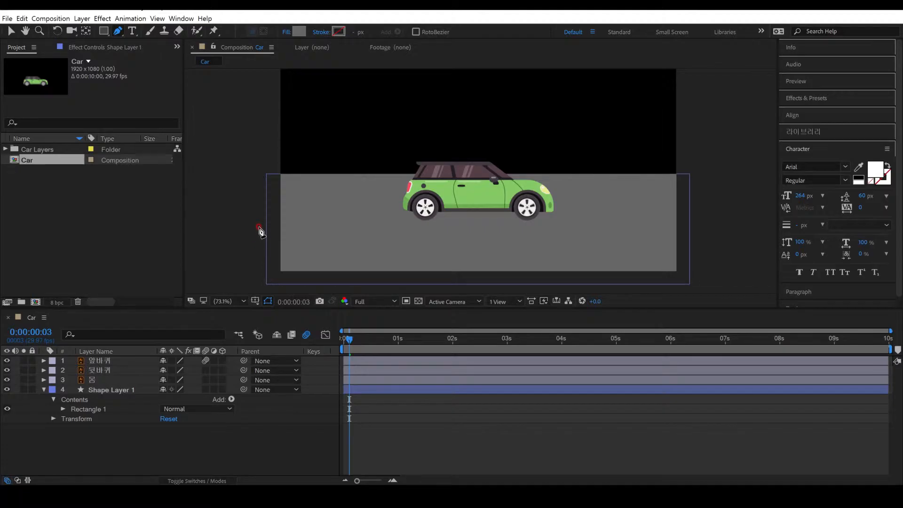
pyautogui.click(259, 227)
pyautogui.click(695, 227)
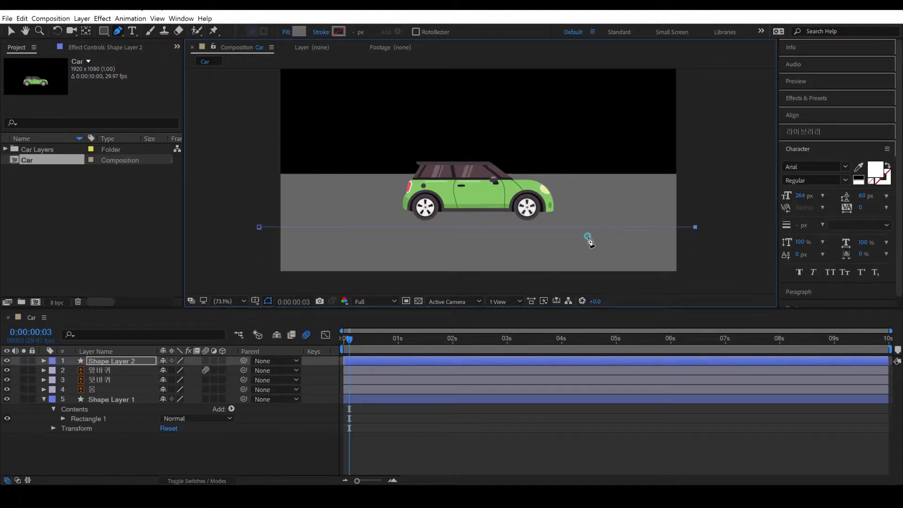
pyautogui.click(12, 31)
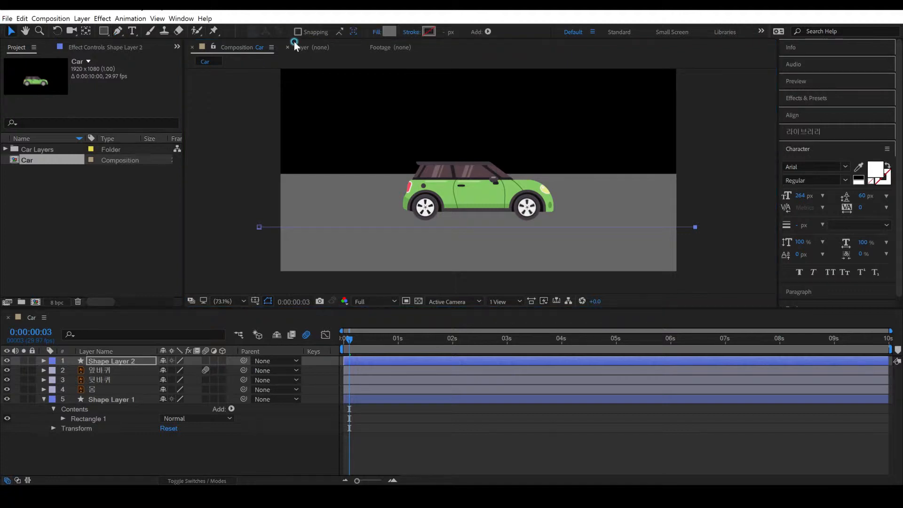
# Remove the line's fill and give it a white stroke 20 px wide.
pyautogui.click(376, 33)
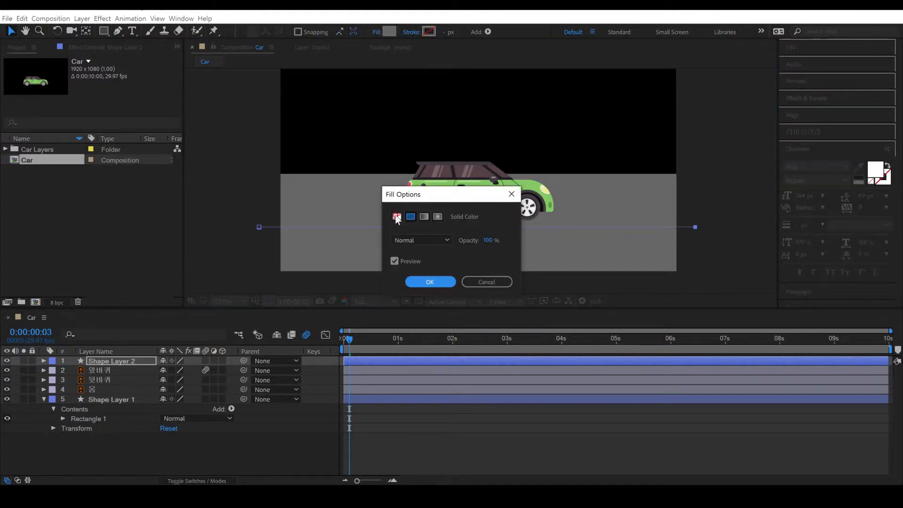
pyautogui.click(397, 216)
pyautogui.click(426, 281)
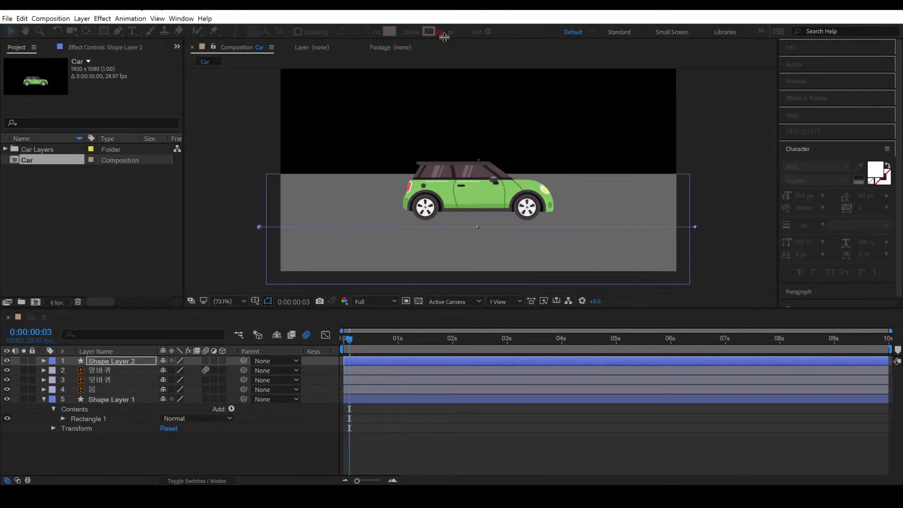
pyautogui.moveTo(452, 32); pyautogui.dragTo(475, 52)
pyautogui.write('20')
pyautogui.press('Return')
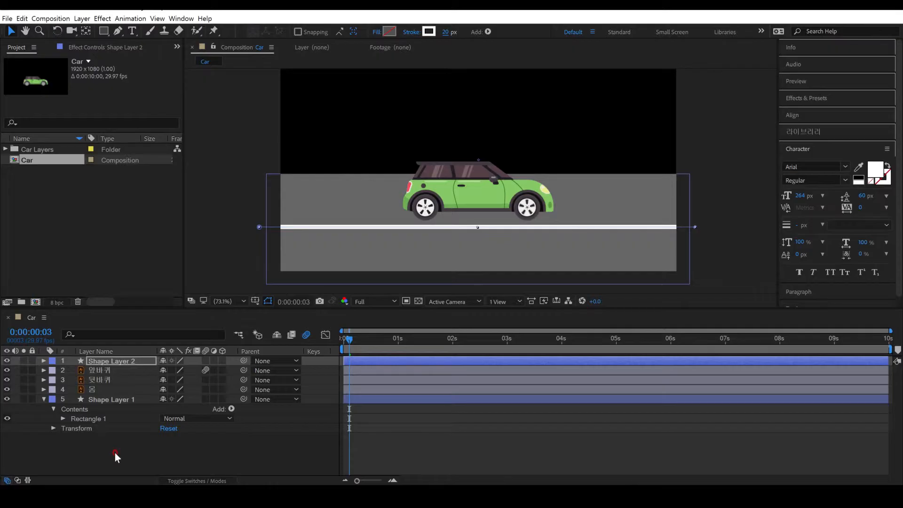
pyautogui.click(115, 453)
# Add dashes to Stroke 1 of Shape Layer 2 and set the Dash length to 266.
pyautogui.click(118, 361)
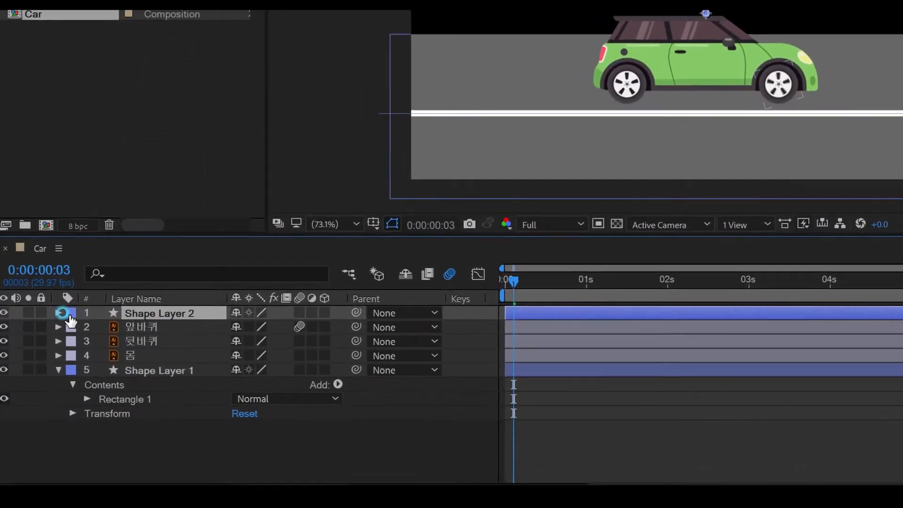
pyautogui.click(58, 312)
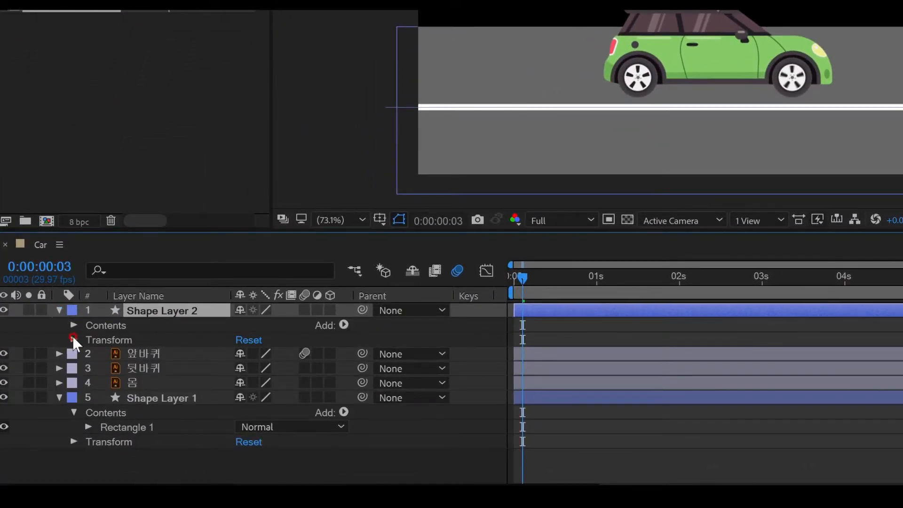
pyautogui.click(74, 326)
pyautogui.click(89, 338)
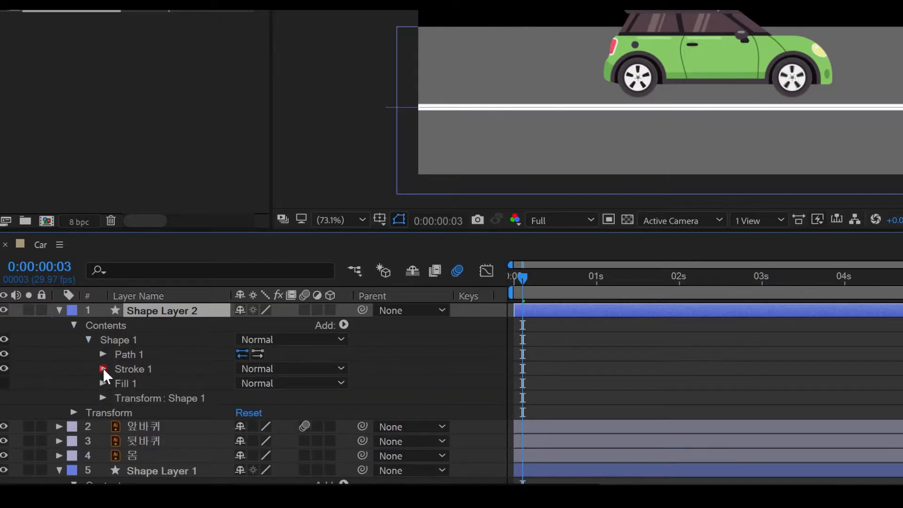
pyautogui.click(103, 368)
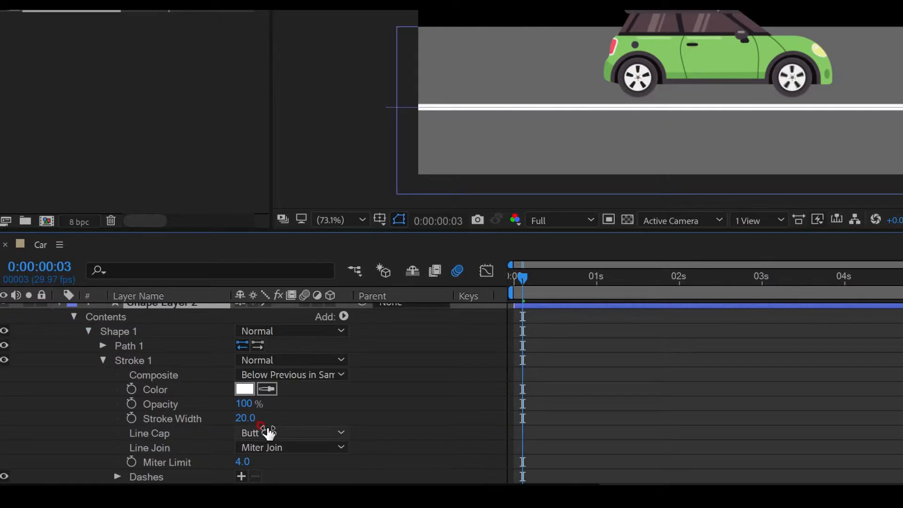
pyautogui.click(283, 416)
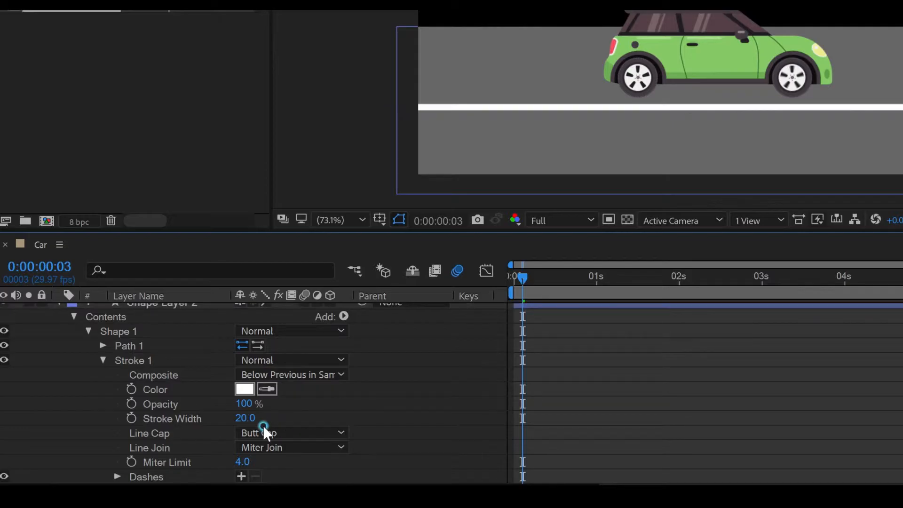
pyautogui.click(243, 477)
pyautogui.scroll(-5, 382, 447)
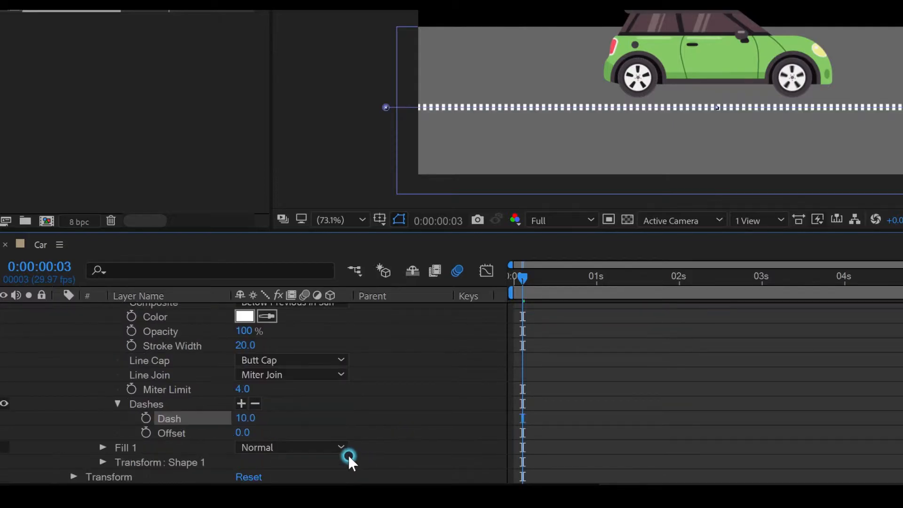
pyautogui.moveTo(250, 424); pyautogui.dragTo(496, 452)
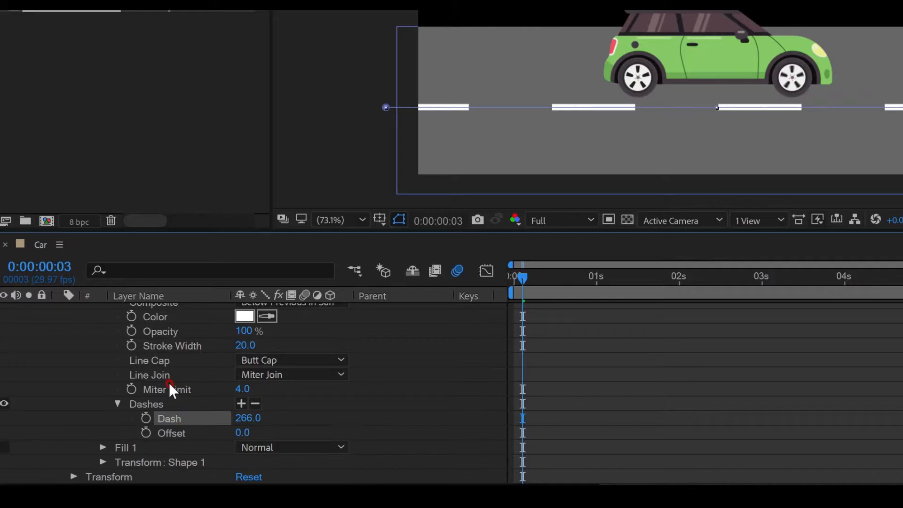
# Go to the first frame and add the expression time*1000 to the dash Offset of the road line.
pyautogui.click(169, 433)
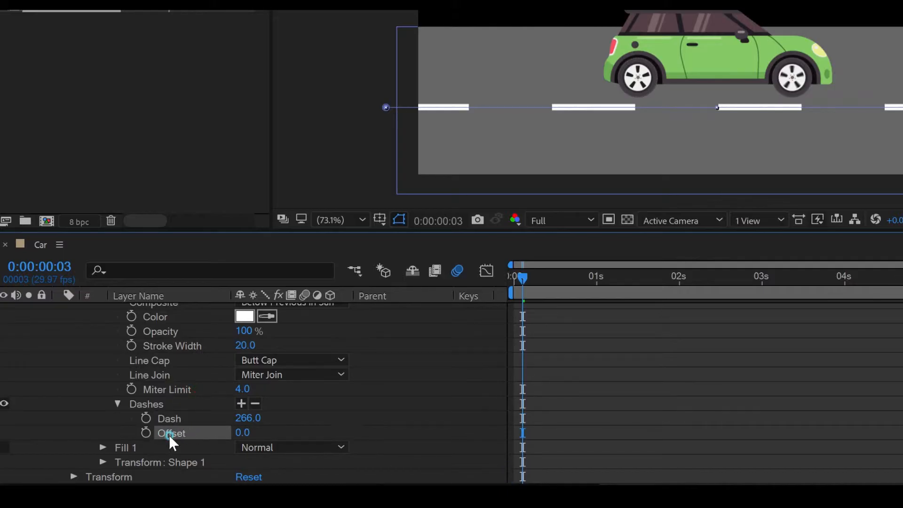
pyautogui.click(512, 277)
pyautogui.click(196, 438)
pyautogui.keyDown('alt'); pyautogui.click(145, 432); pyautogui.keyUp('alt')
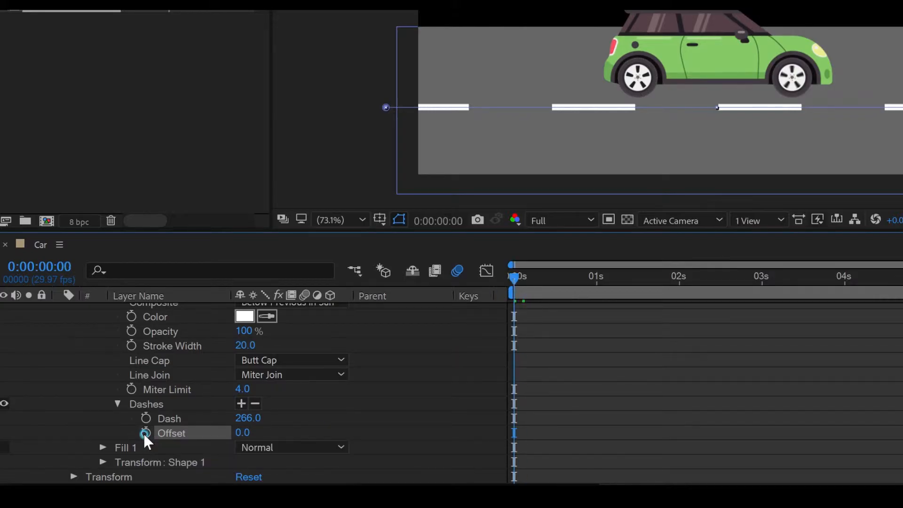
pyautogui.write('tim')
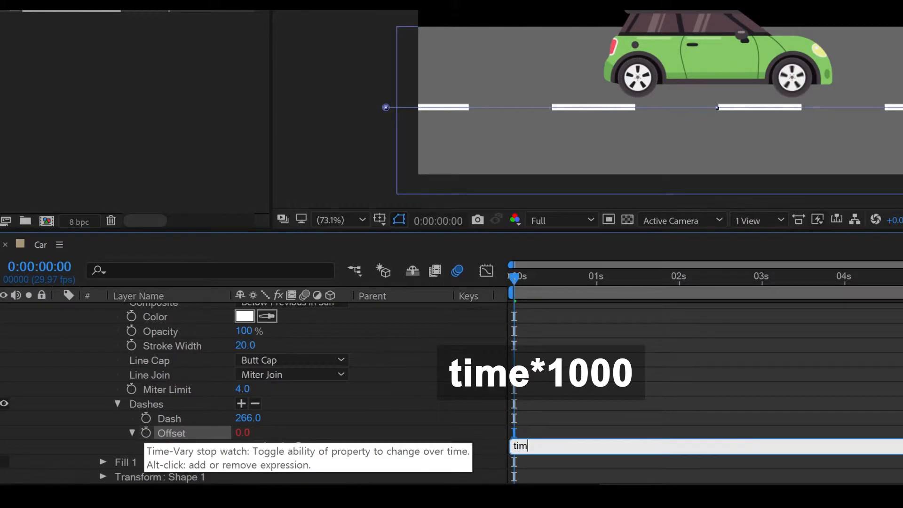
pyautogui.write('e*1')
pyautogui.write('00')
pyautogui.press('KP_Enter')
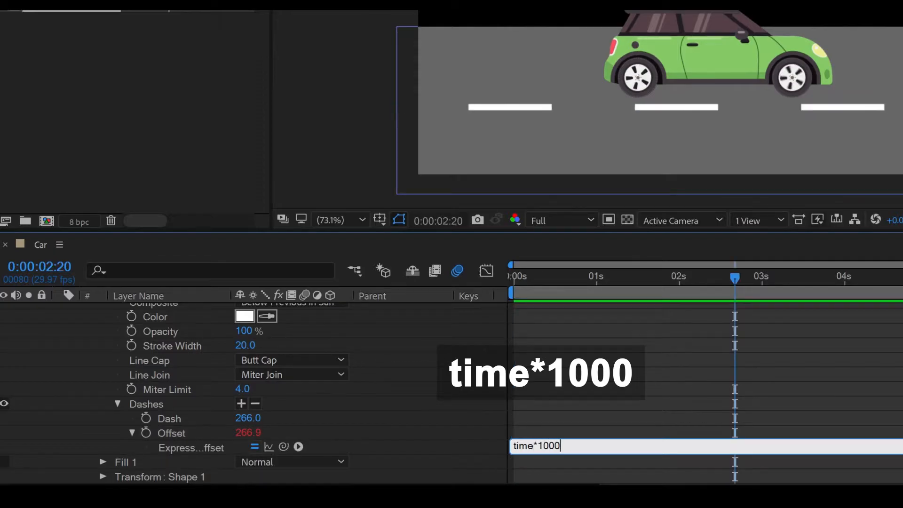
pyautogui.click(594, 413)
# Preview the moving road dashes, enlarge the composition view slightly and collapse Shape Layer 2.
pyautogui.press('space')
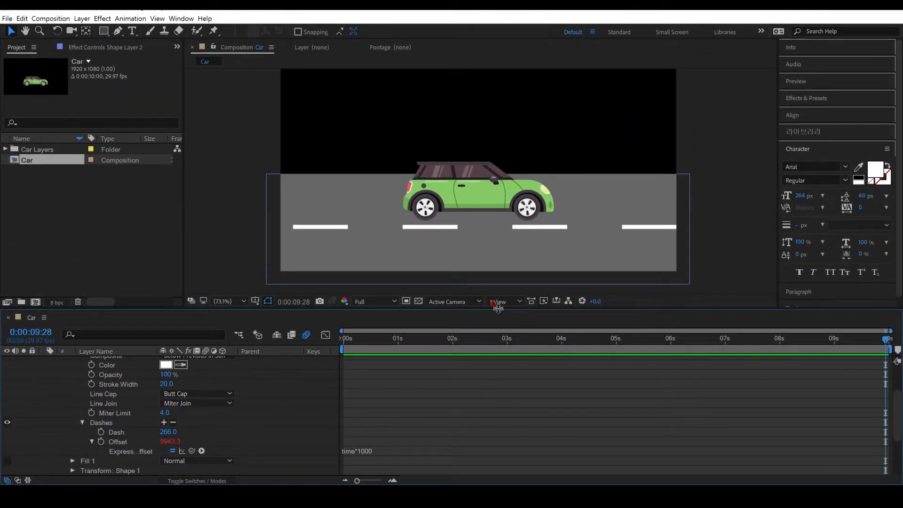
pyautogui.moveTo(498, 308); pyautogui.dragTo(498, 311)
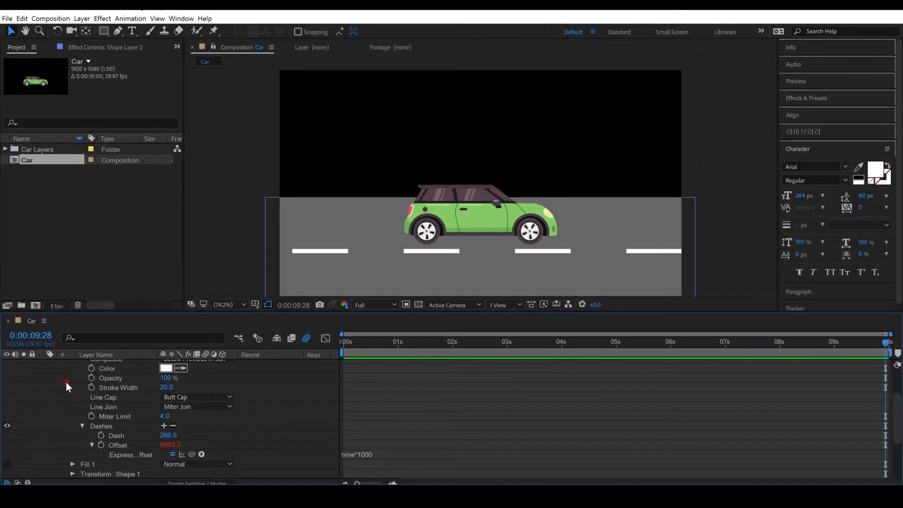
pyautogui.scroll(3, 66, 382)
pyautogui.click(43, 364)
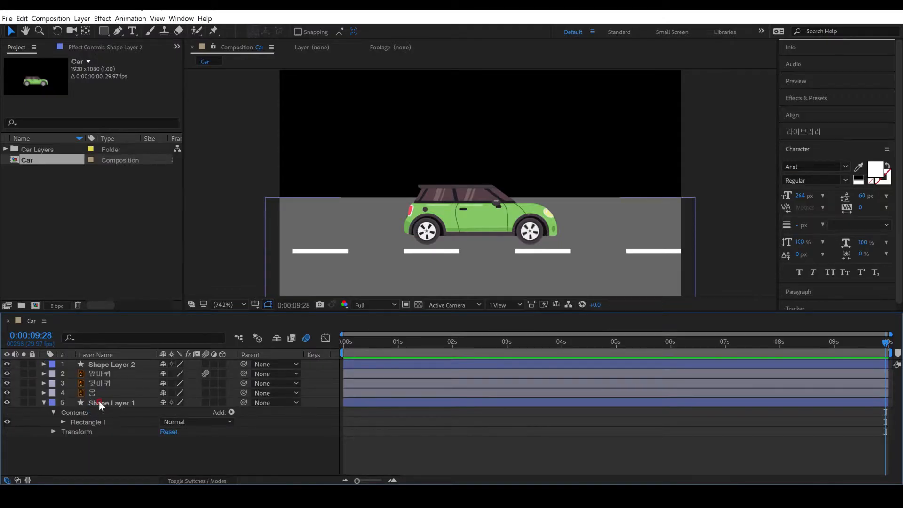
# Move Shape Layer 2 below the car layers, directly above Shape Layer 1.
pyautogui.moveTo(123, 364); pyautogui.dragTo(123, 400)
pyautogui.click(168, 437)
pyautogui.click(162, 432)
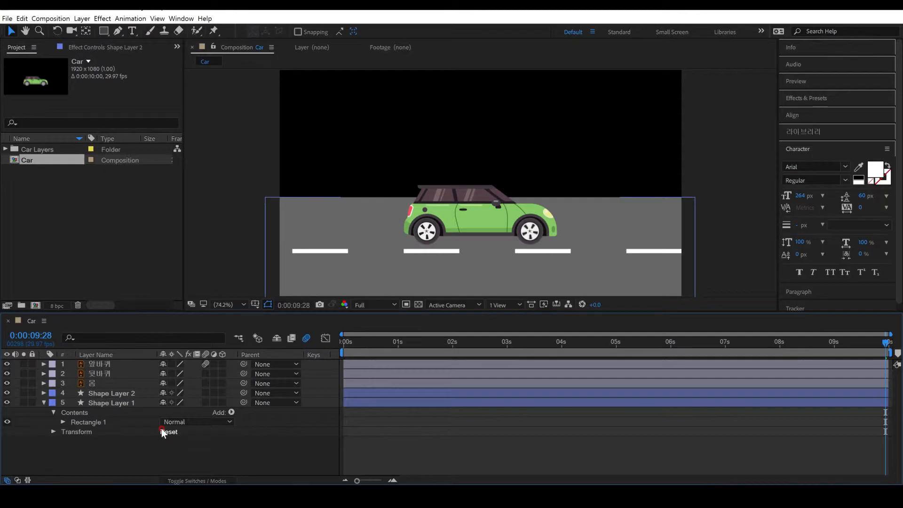
# Turn on motion blur for the rear wheel layer 뒷바퀴.
pyautogui.click(101, 364)
pyautogui.keyDown('shift'); pyautogui.click(107, 385); pyautogui.keyUp('shift')
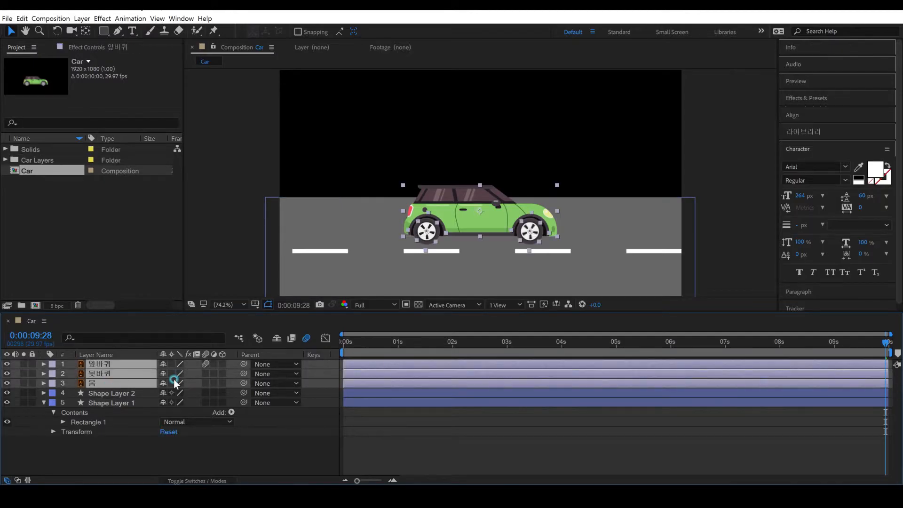
pyautogui.click(193, 437)
pyautogui.click(205, 374)
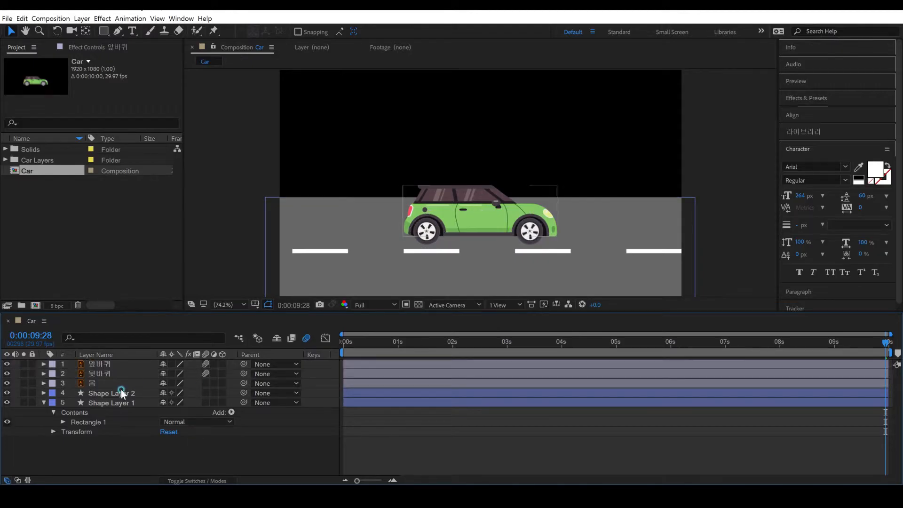
# Move the two wheel layers and the car body layer 몸 together down onto the dashed centre line of the road.
pyautogui.click(107, 383)
pyautogui.keyDown('shift'); pyautogui.click(116, 363); pyautogui.keyUp('shift')
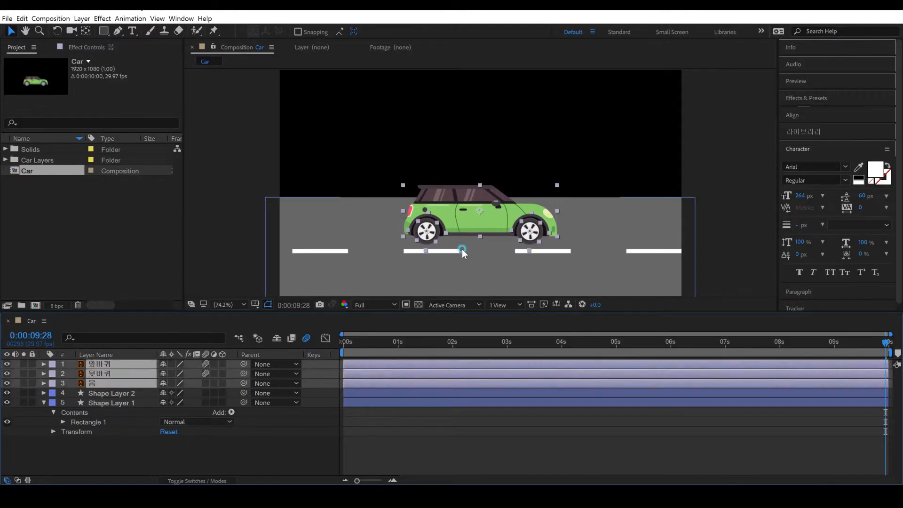
pyautogui.moveTo(487, 226); pyautogui.dragTo(488, 265)
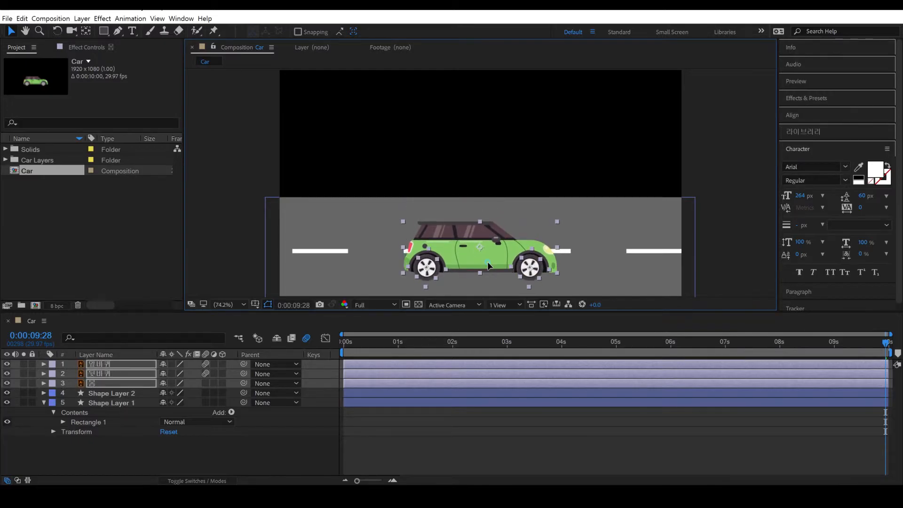
pyautogui.press('Up')
pyautogui.press('Up')
pyautogui.press('Up')
pyautogui.press('Up')
pyautogui.press('Up')
pyautogui.press('Up')
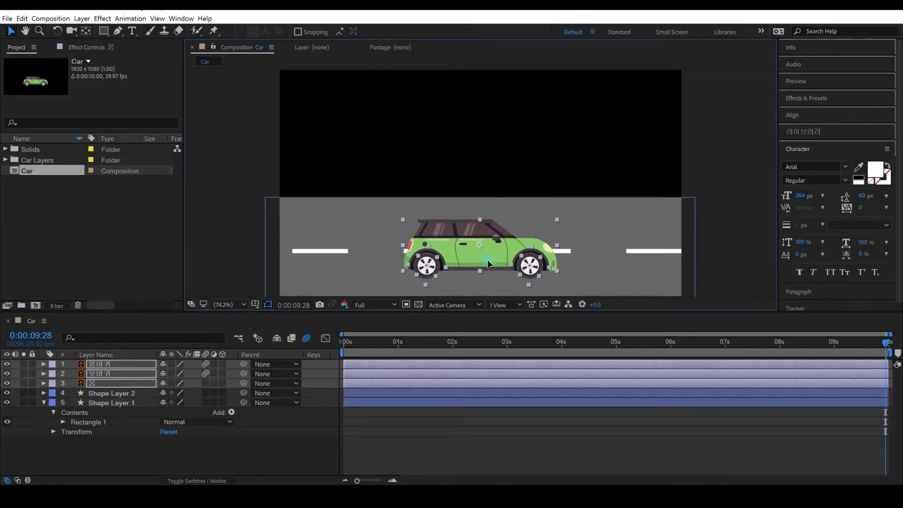
# Deselect the car layers and preview the car driving in its lowered position on the road.
pyautogui.click(432, 453)
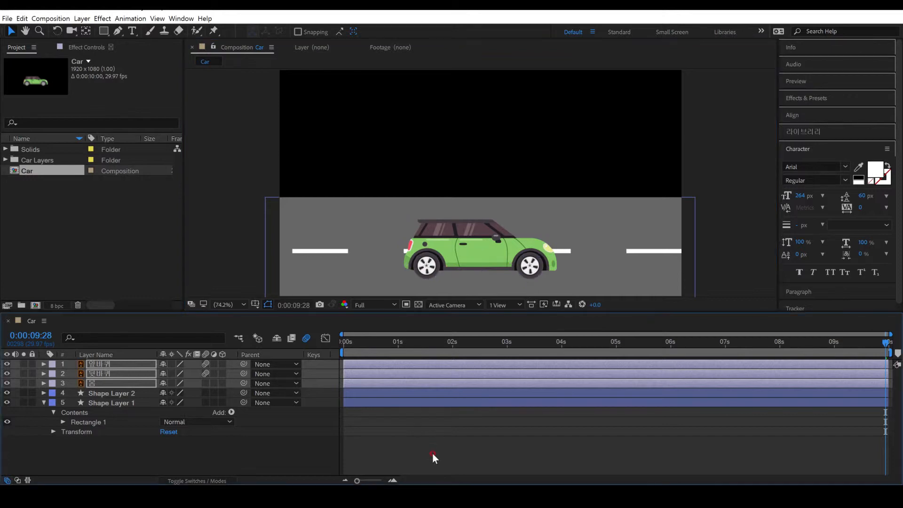
pyautogui.press('space')
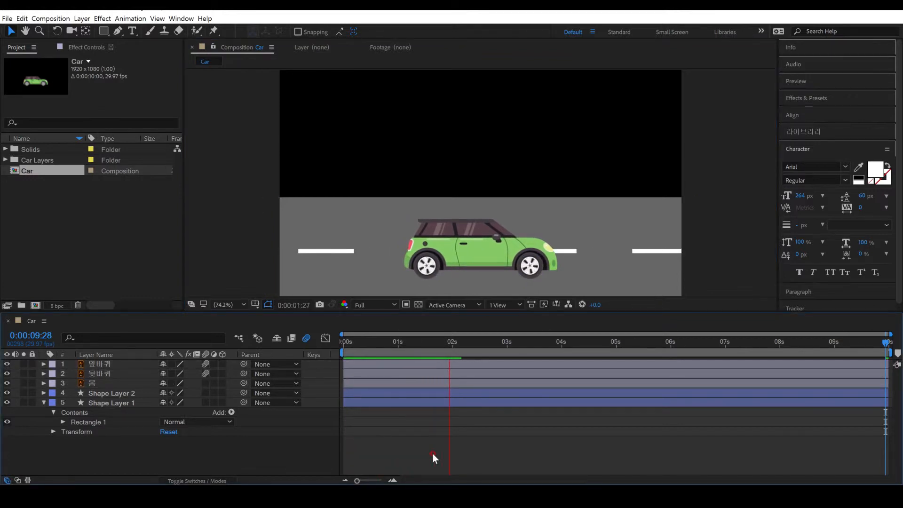
pyautogui.press('space')
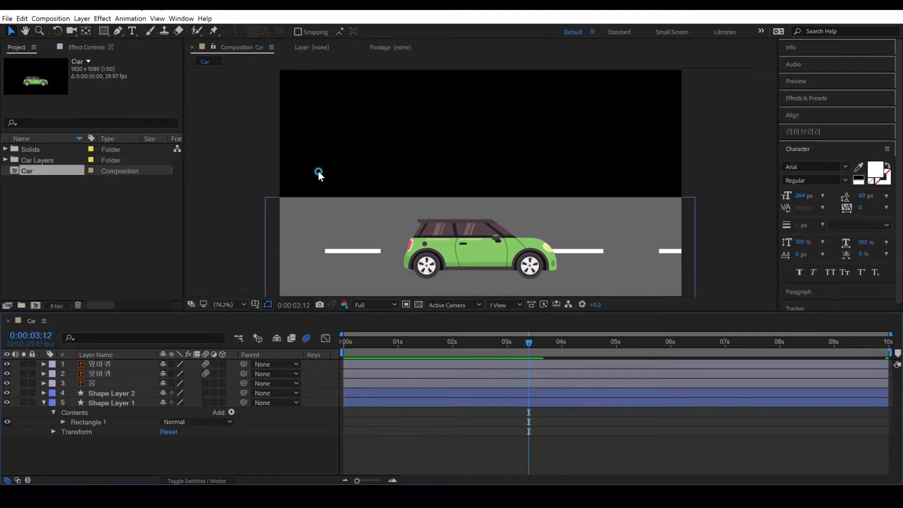
# Duplicate the dashed road line Shape Layer 2 and move the copy up to the road's upper edge.
pyautogui.press(',')
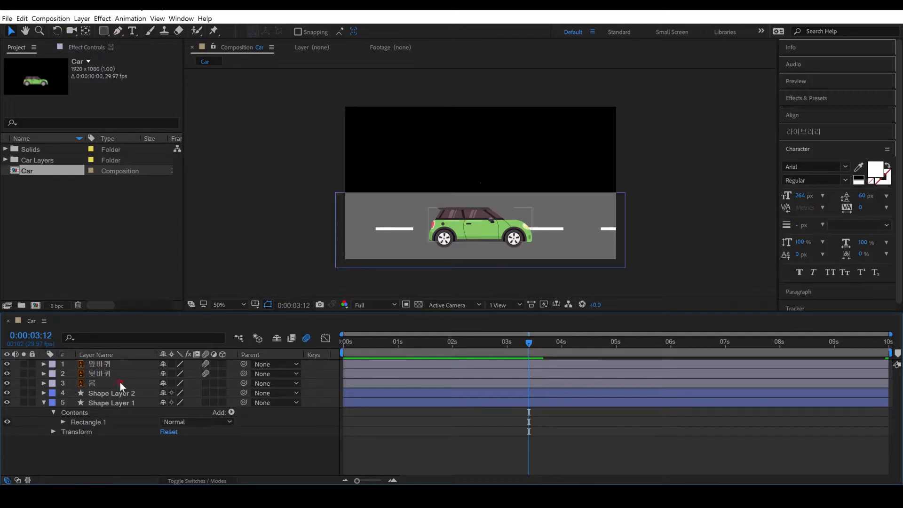
pyautogui.click(114, 393)
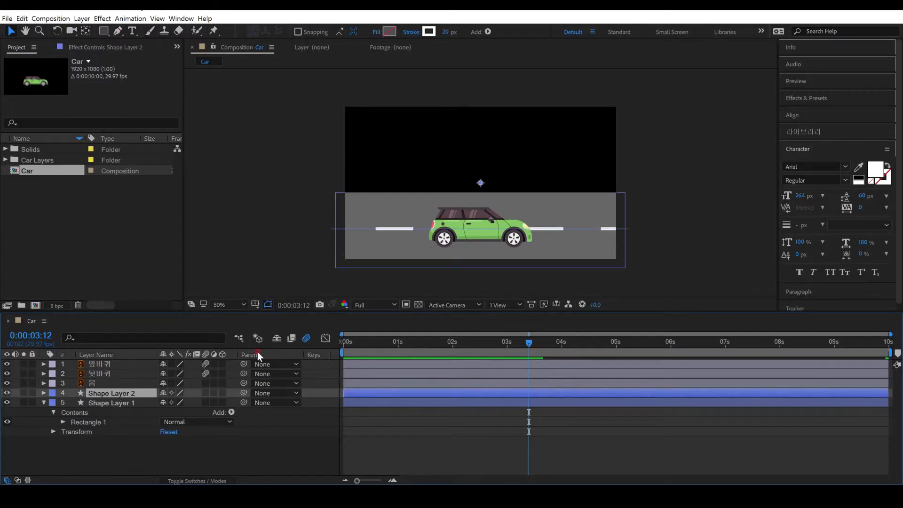
pyautogui.hotkey('ctrl', 'd')
pyautogui.press('.')
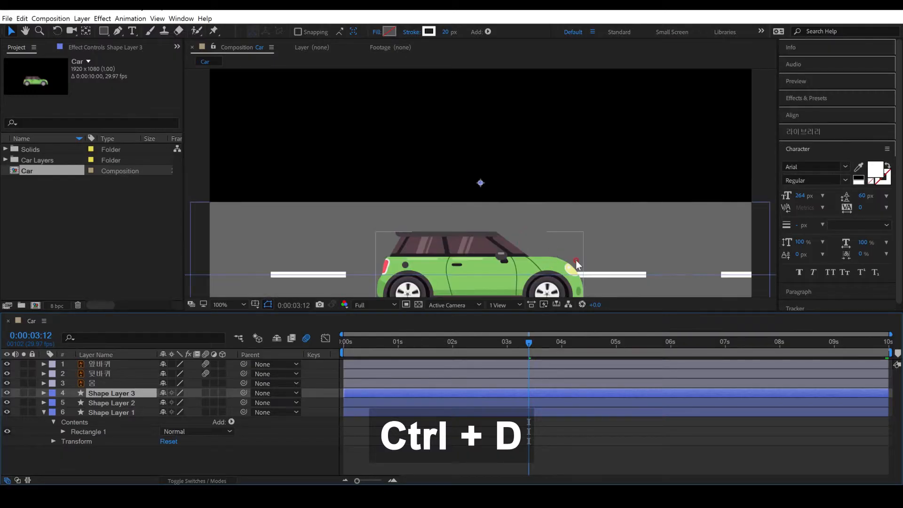
pyautogui.press('Up')
pyautogui.press('Up')
pyautogui.press('Up')
pyautogui.moveTo(482, 181); pyautogui.dragTo(477, 114)
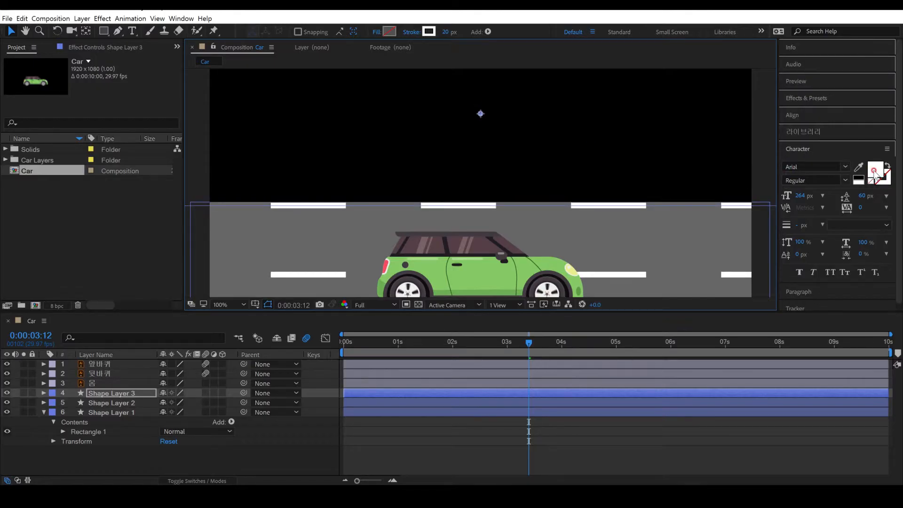
# Change the stroke colour of the duplicated line, Shape Layer 3, to orange.
pyautogui.click(428, 31)
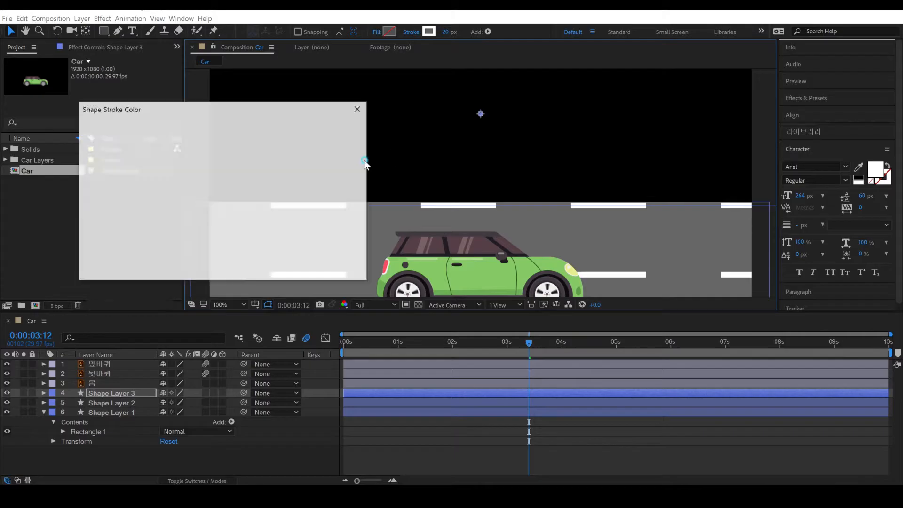
pyautogui.click(245, 255)
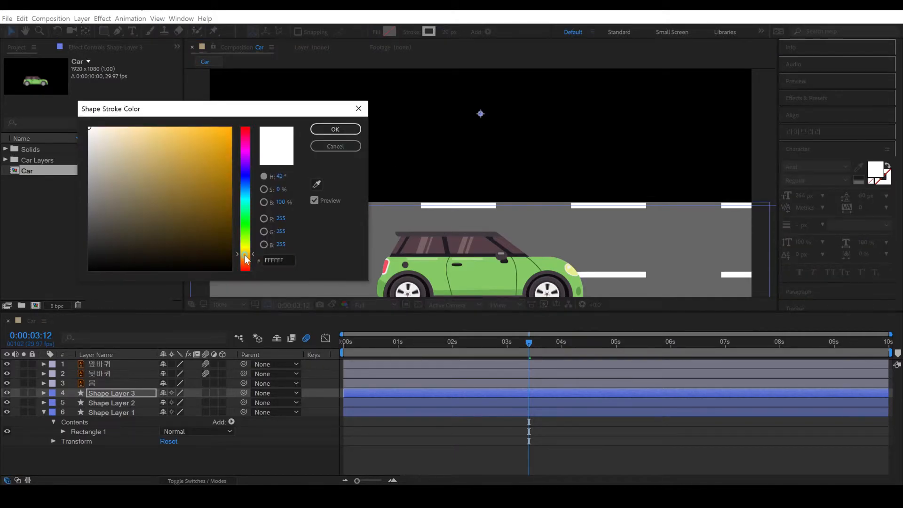
pyautogui.moveTo(214, 155); pyautogui.dragTo(260, 94)
pyautogui.click(316, 129)
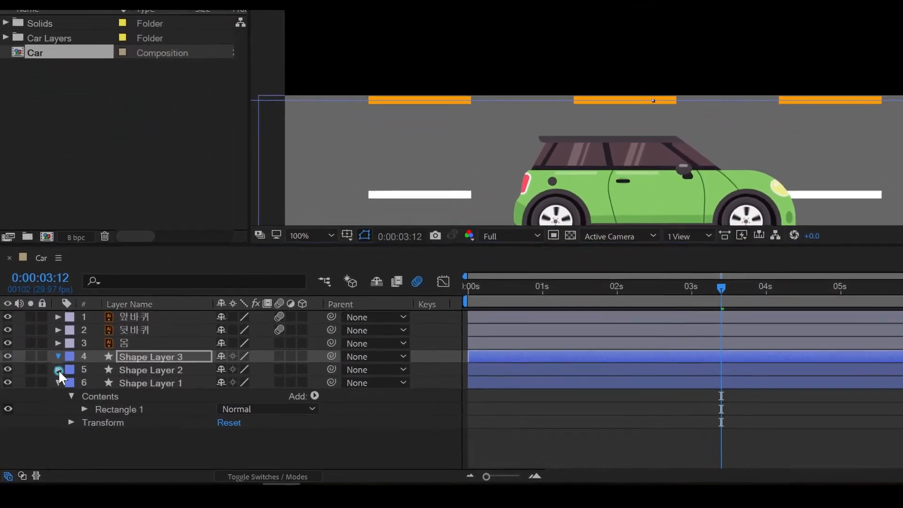
# Remove the dashes from Stroke 1 of Shape Layer 3 to make a solid line, and collapse the layer's properties.
pyautogui.click(45, 394)
pyautogui.click(72, 361)
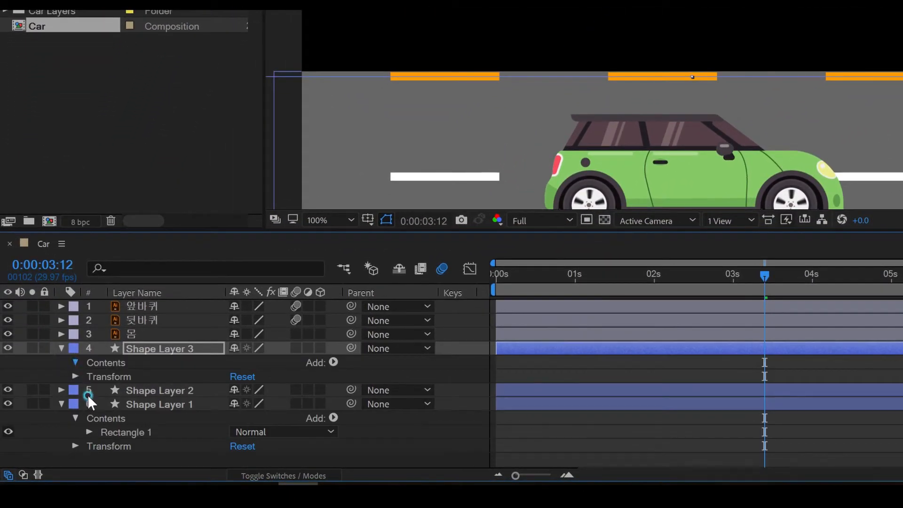
pyautogui.click(89, 375)
pyautogui.click(91, 399)
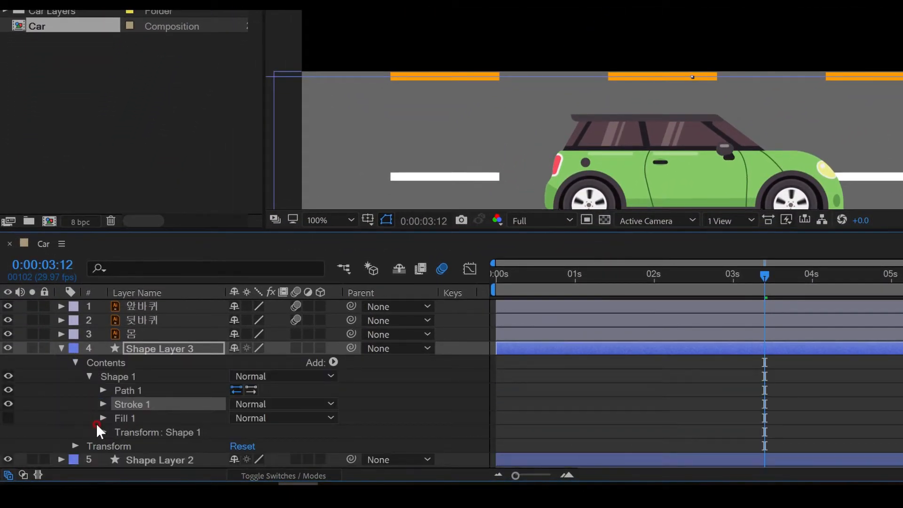
pyautogui.click(103, 404)
pyautogui.click(174, 379)
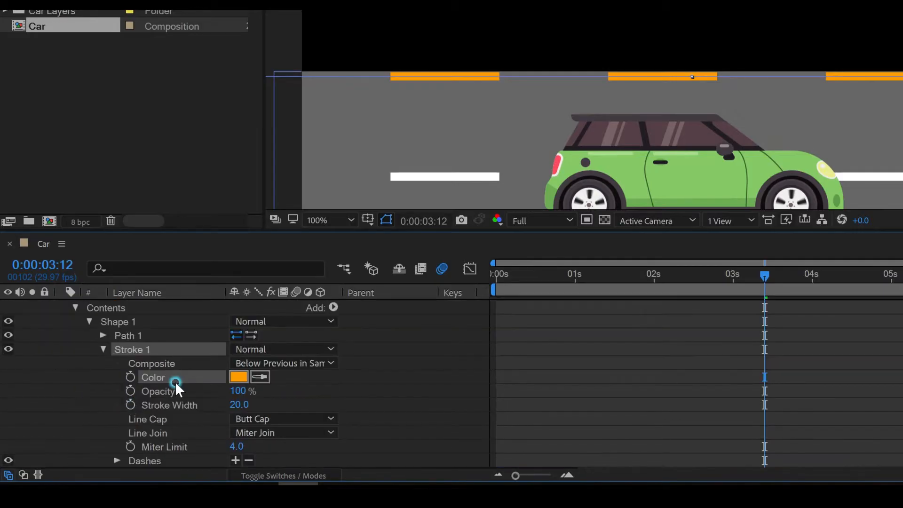
pyautogui.scroll(-4, 214, 419)
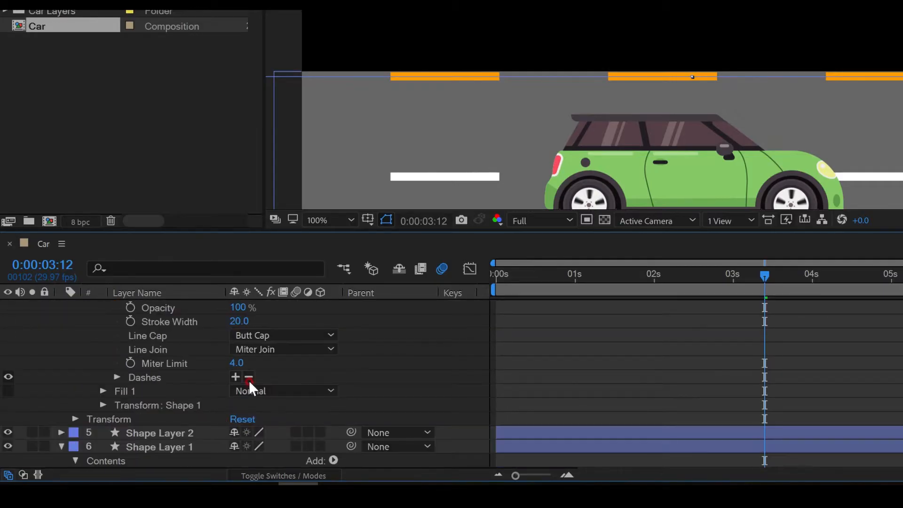
pyautogui.click(249, 377)
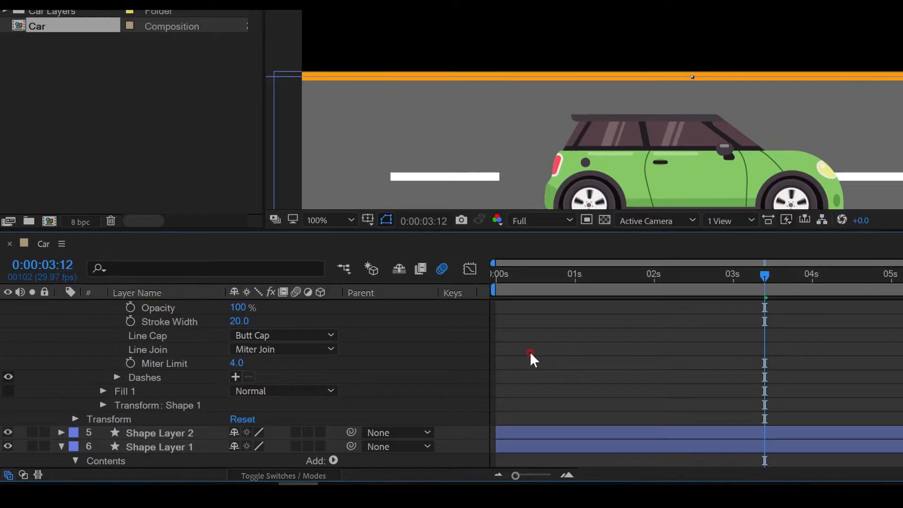
pyautogui.click(596, 359)
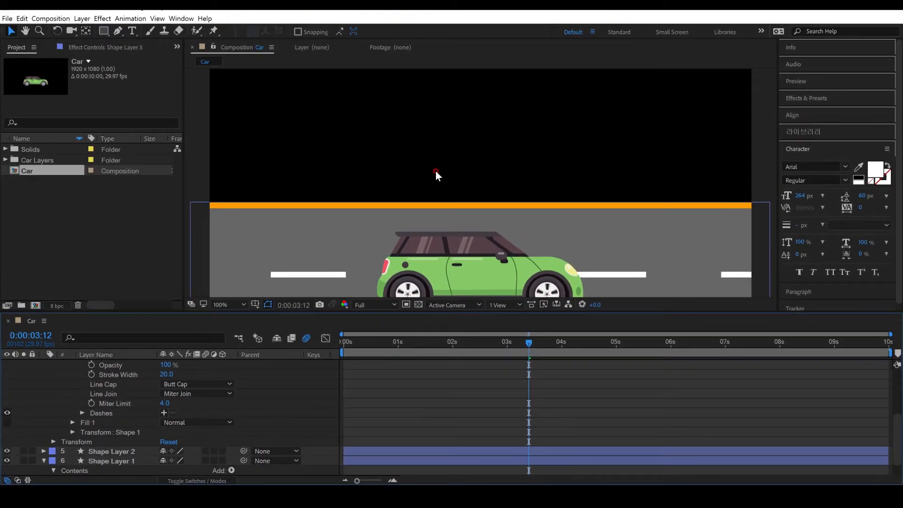
pyautogui.scroll(-1, 629, 26)
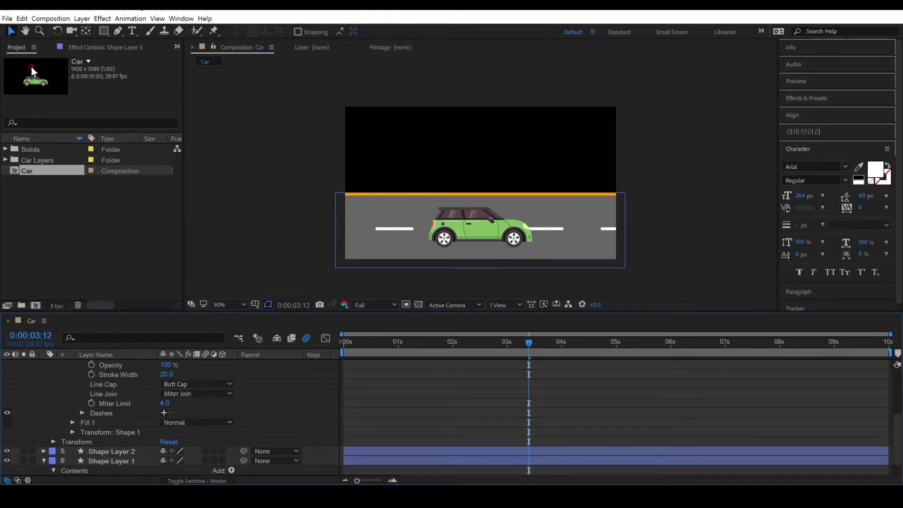
pyautogui.scroll(6, 41, 376)
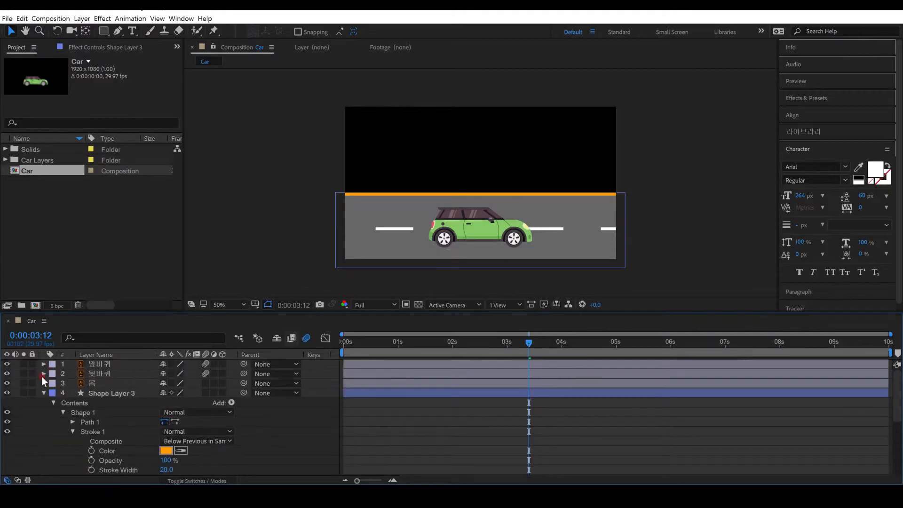
pyautogui.click(44, 393)
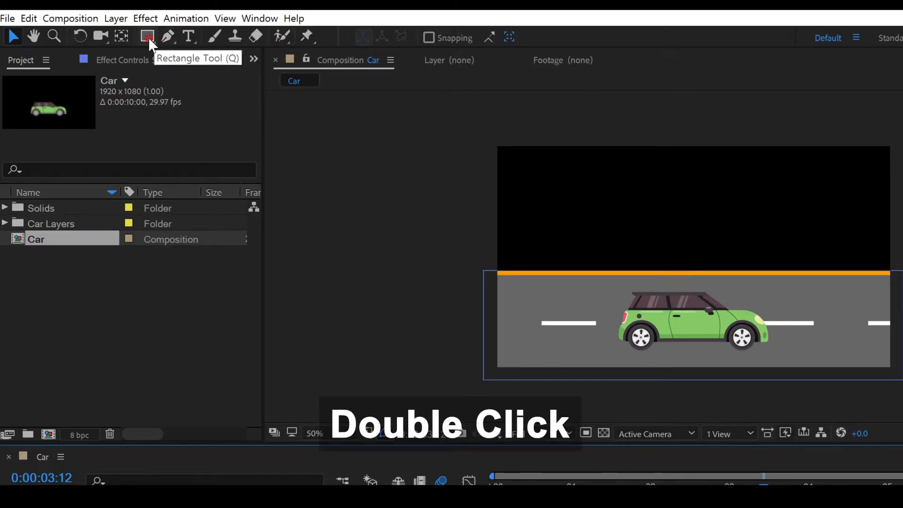
# Add a rectangle shape layer covering the whole composition and set its stroke to None.
pyautogui.doubleClick(148, 38)
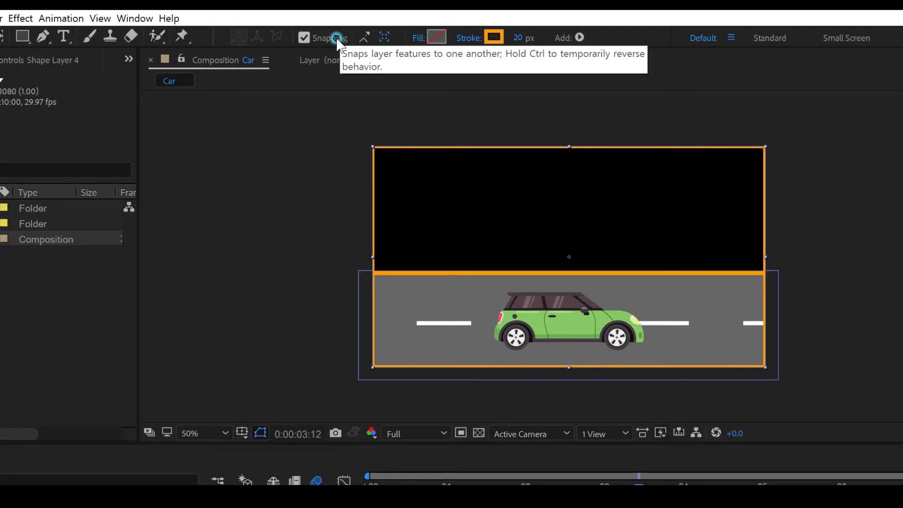
pyautogui.click(466, 38)
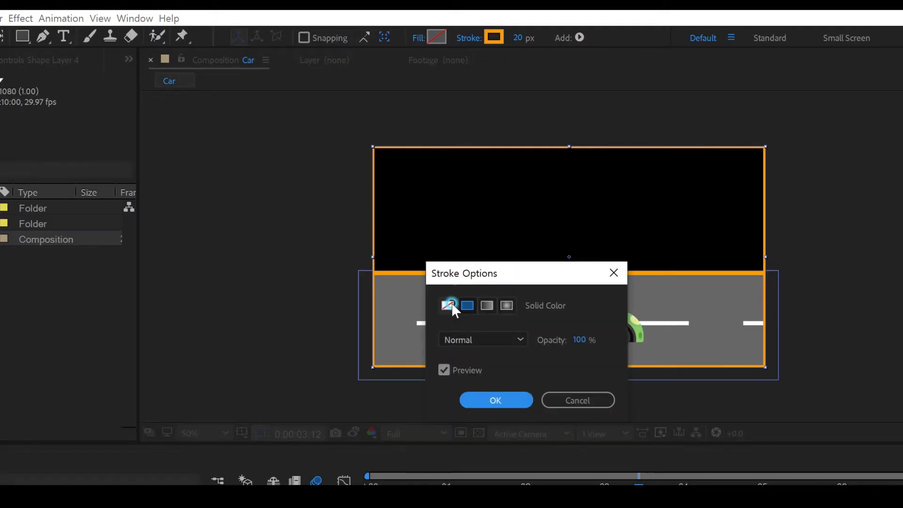
pyautogui.click(447, 305)
pyautogui.press('Return')
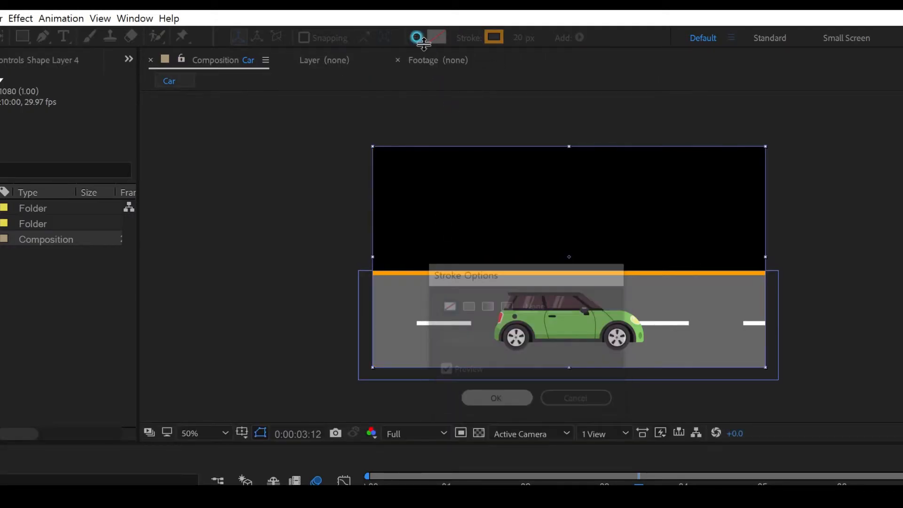
# Fill the full-frame rectangle with a linear gradient running vertically from white at the lower edge to black at the upper edge.
pyautogui.click(418, 38)
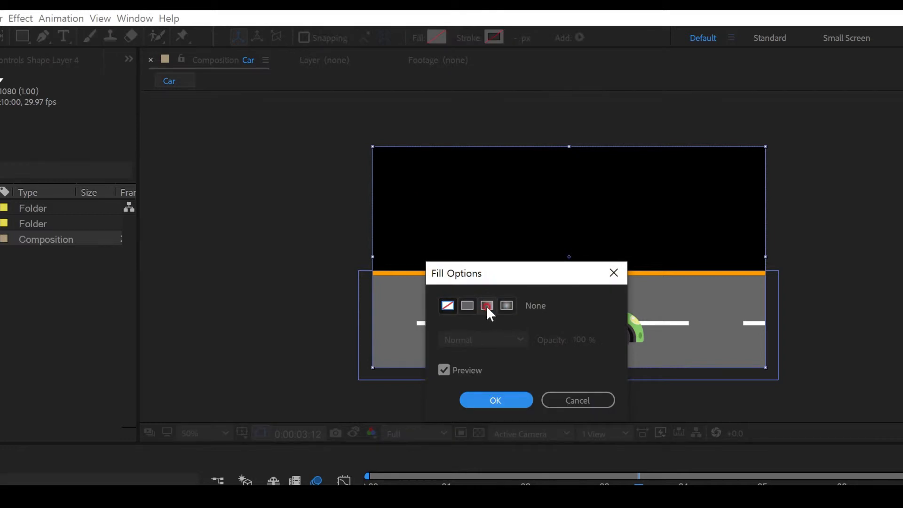
pyautogui.click(485, 305)
pyautogui.click(498, 401)
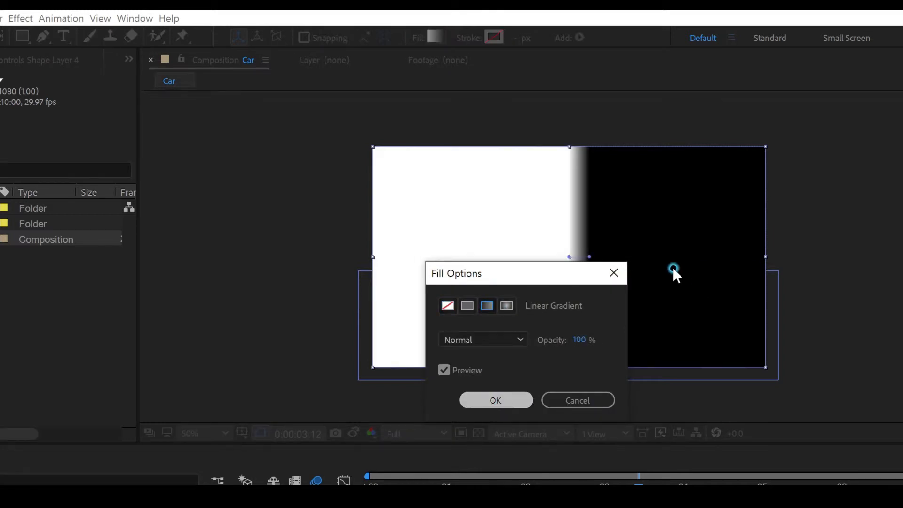
pyautogui.moveTo(589, 256); pyautogui.dragTo(596, 206)
pyautogui.moveTo(568, 154); pyautogui.dragTo(566, 141)
pyautogui.moveTo(568, 257); pyautogui.dragTo(567, 256)
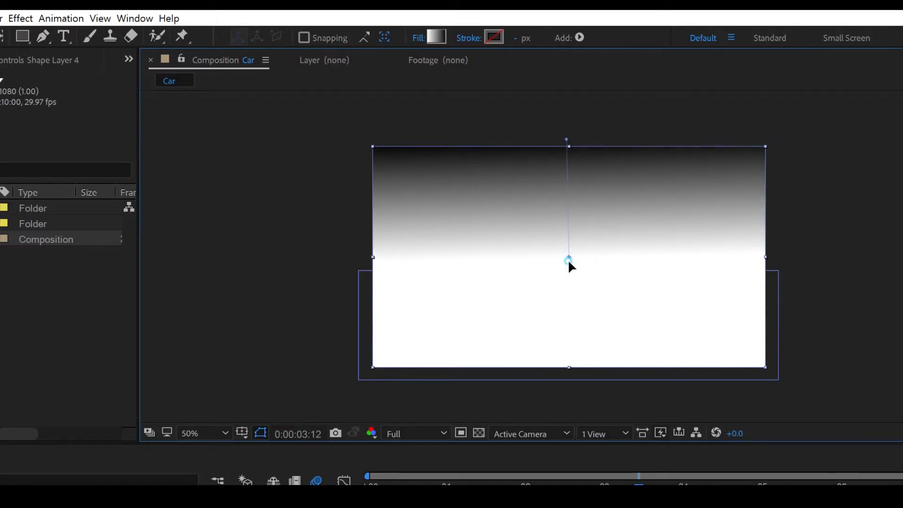
pyautogui.moveTo(567, 308); pyautogui.dragTo(568, 372)
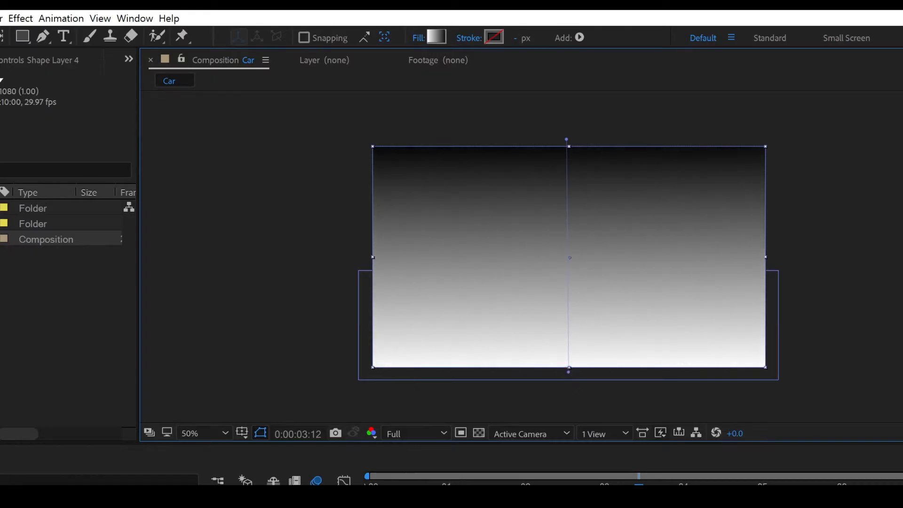
# Set the gradient's black colour stop to sky blue, RGB 0, 145, 209, keeping the other stop white.
pyautogui.click(432, 39)
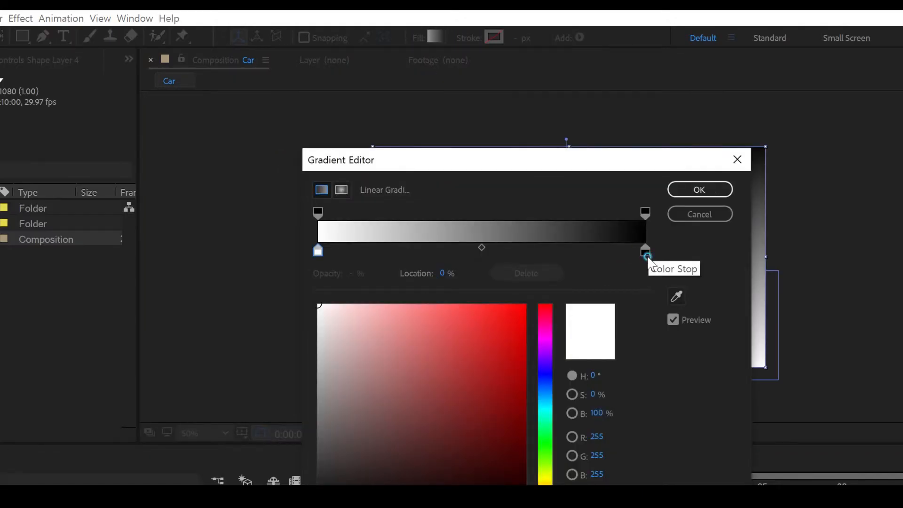
pyautogui.click(646, 251)
pyautogui.moveTo(545, 394)
pyautogui.mouseDown()
pyautogui.moveTo(544, 403)
pyautogui.moveTo(527, 380)
pyautogui.moveTo(530, 351)
pyautogui.mouseUp()
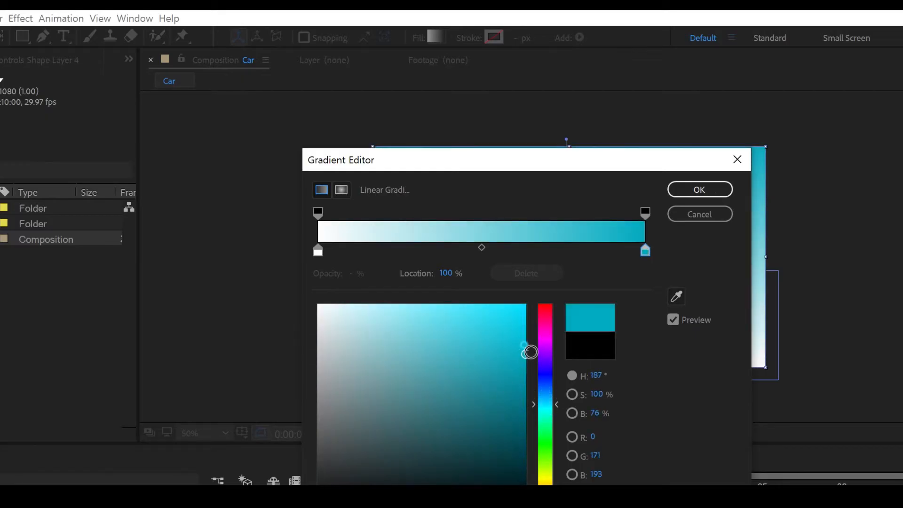
pyautogui.click(552, 398)
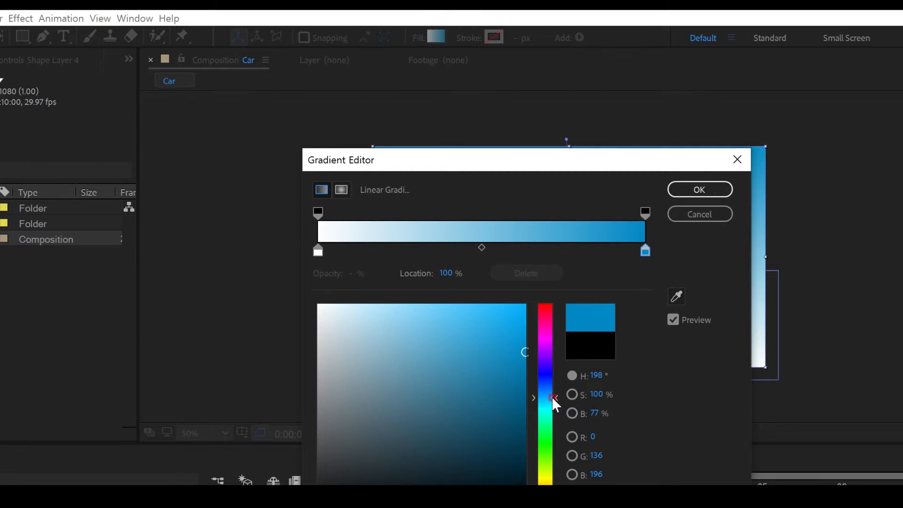
pyautogui.click(522, 332)
pyautogui.click(524, 341)
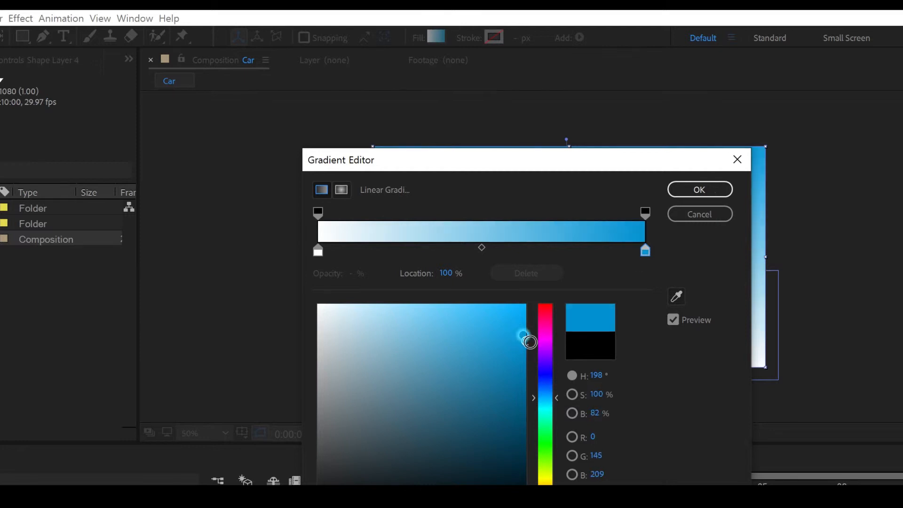
pyautogui.click(699, 189)
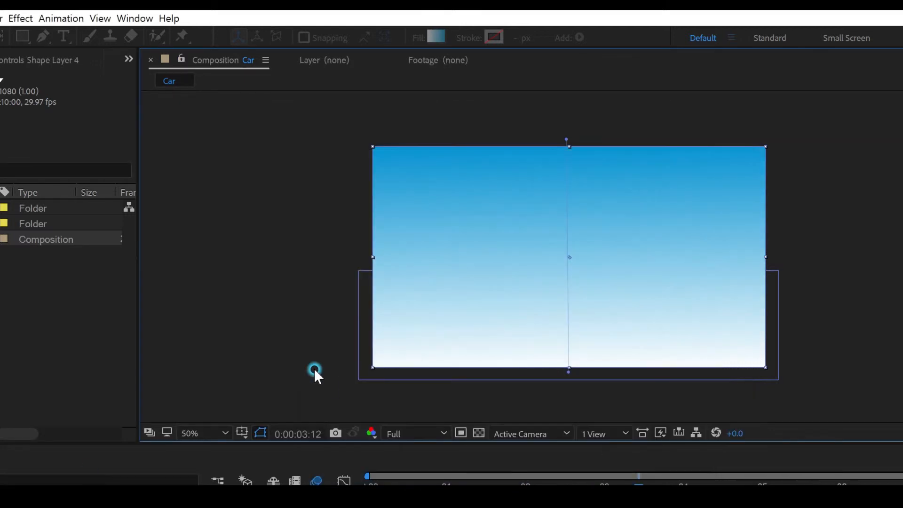
pyautogui.click(94, 483)
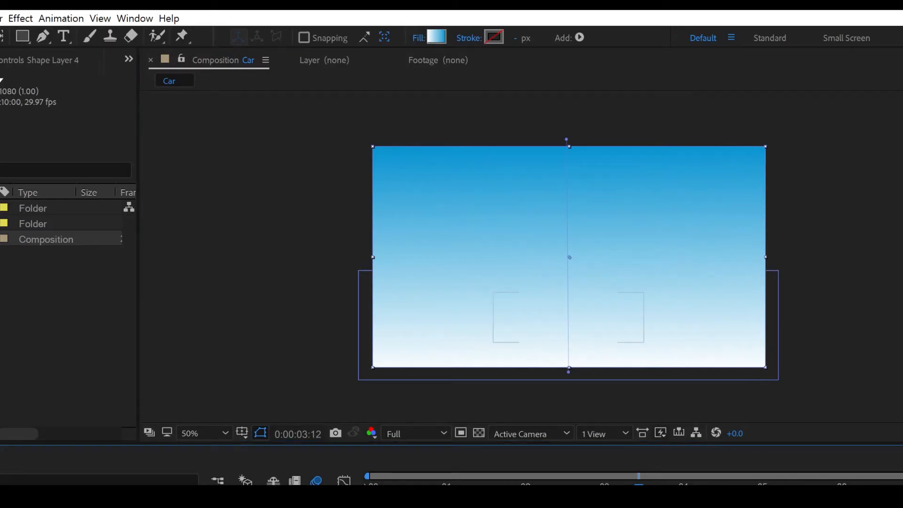
# Send the full-frame gradient sky layer behind all other layers and clear the selection.
pyautogui.click(94, 484)
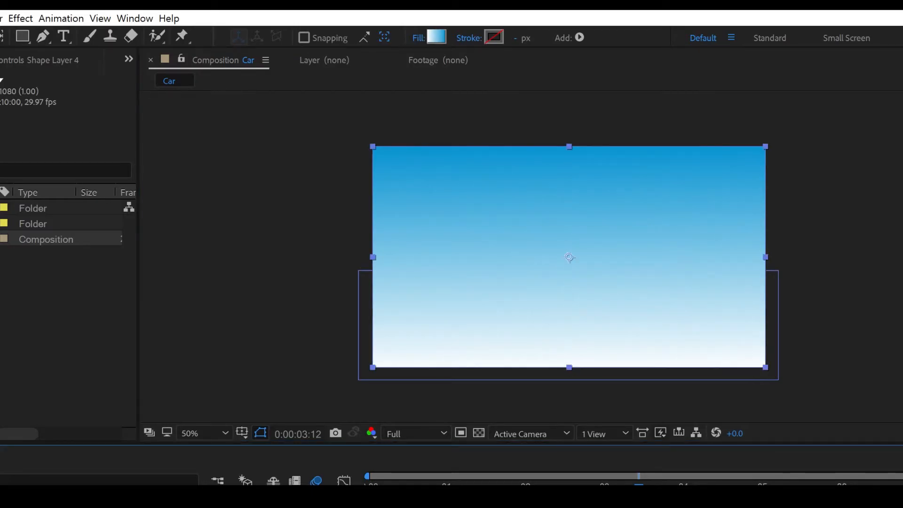
pyautogui.hotkey('ctrl', 'shift', '[')
pyautogui.hotkey('ctrl', 'shift', 'a')
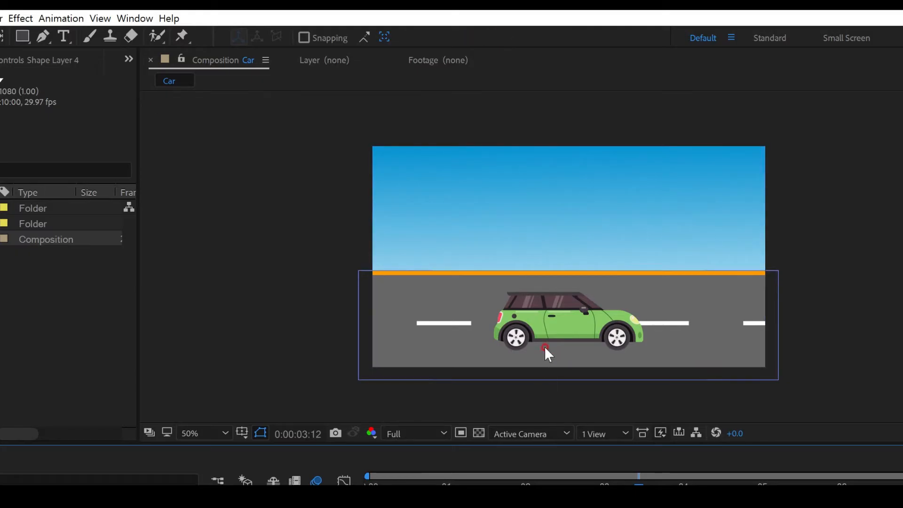
# Draw a closed wavy hill outline across the whole frame with the Pen tool, extending past both sides and ending below the road's upper edge.
pyautogui.click(42, 36)
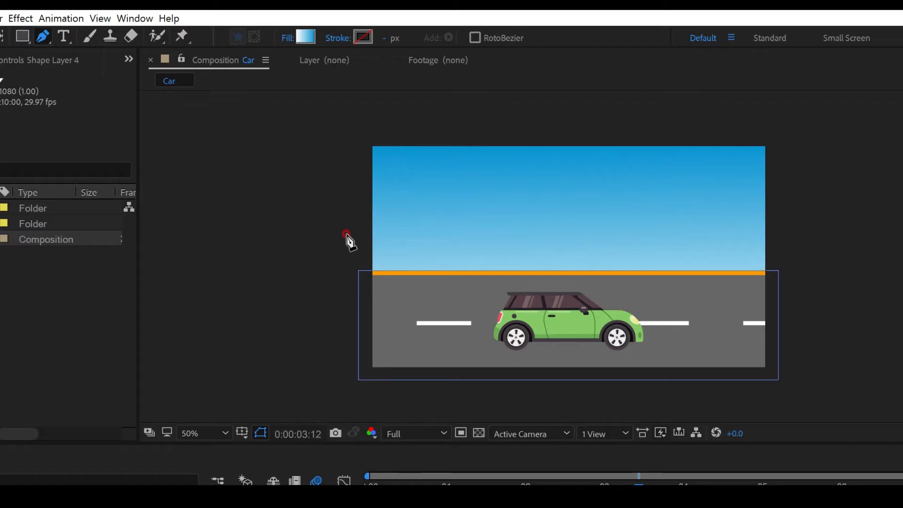
pyautogui.click(346, 237)
pyautogui.moveTo(420, 214); pyautogui.dragTo(483, 230)
pyautogui.moveTo(511, 199); pyautogui.dragTo(525, 190)
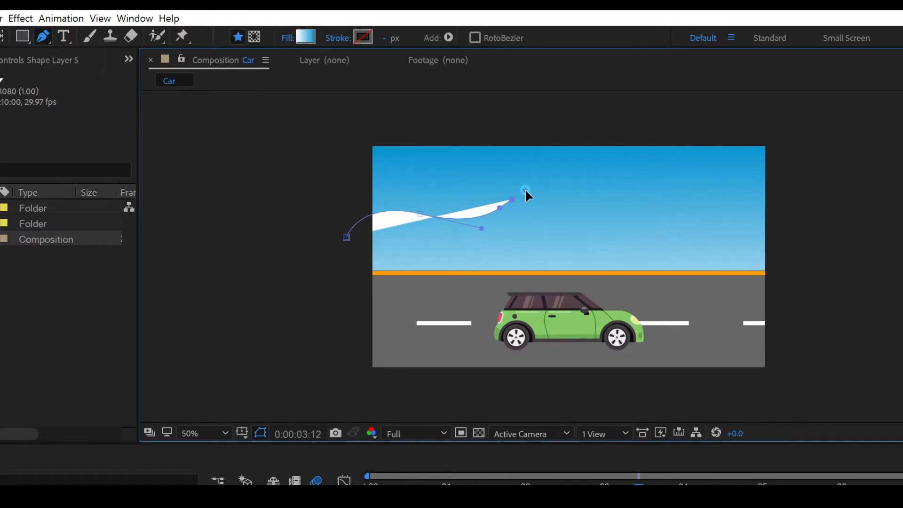
pyautogui.moveTo(572, 241); pyautogui.dragTo(582, 255)
pyautogui.moveTo(629, 215); pyautogui.dragTo(636, 193)
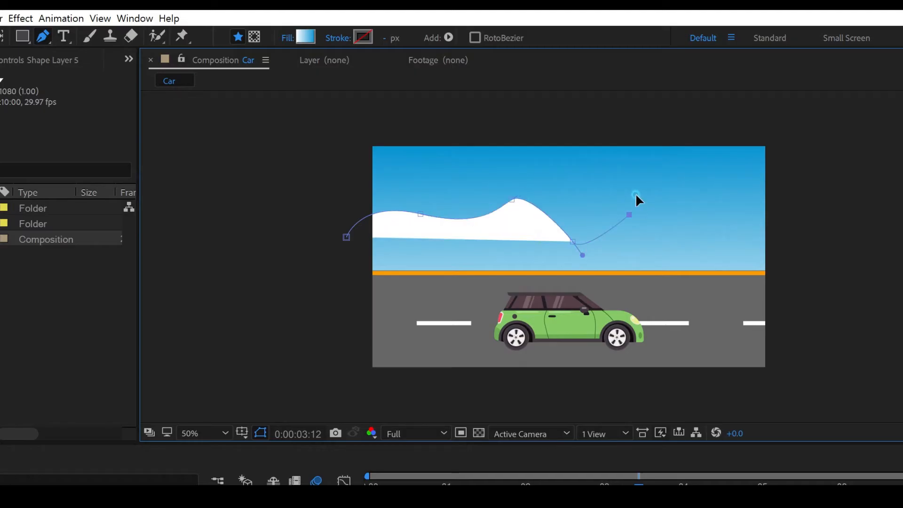
pyautogui.moveTo(682, 231); pyautogui.dragTo(697, 248)
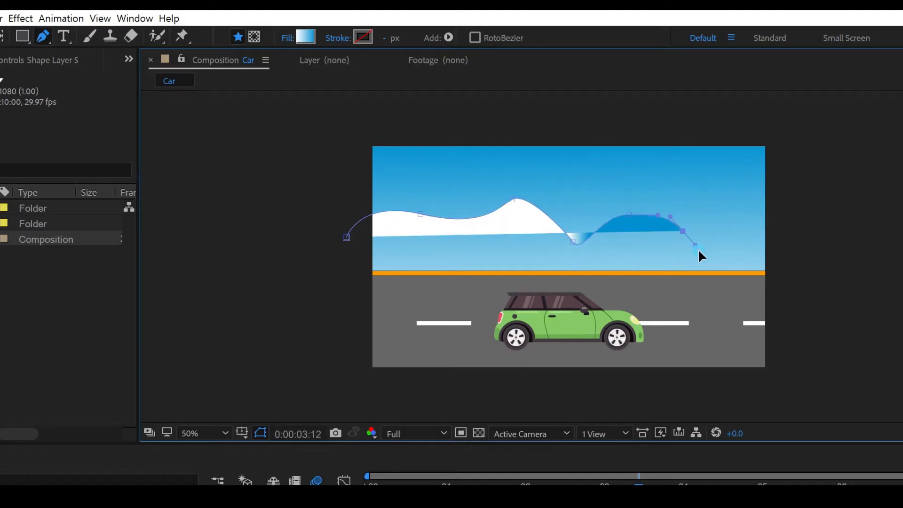
pyautogui.moveTo(789, 202); pyautogui.dragTo(807, 215)
pyautogui.click(802, 291)
pyautogui.click(350, 303)
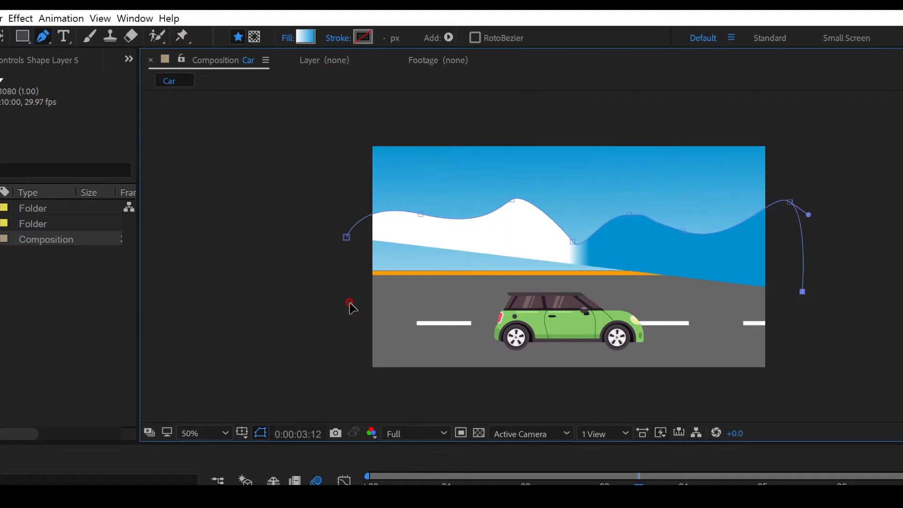
pyautogui.click(346, 237)
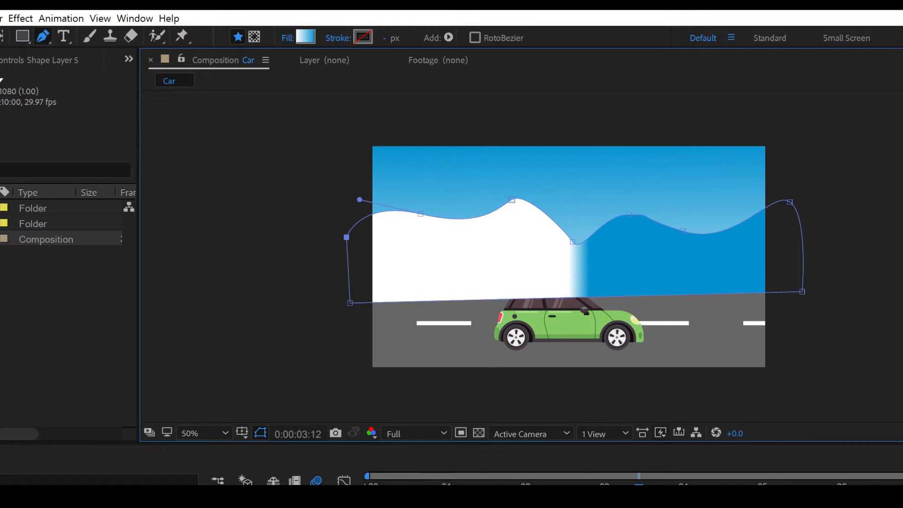
# Change the hill shape's fill type from linear gradient to solid colour.
pyautogui.press('v')
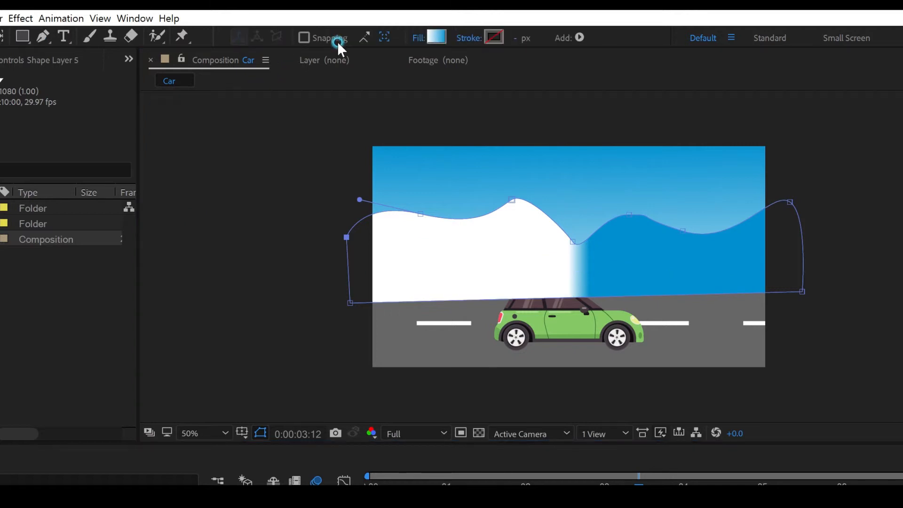
pyautogui.click(416, 40)
pyautogui.click(473, 306)
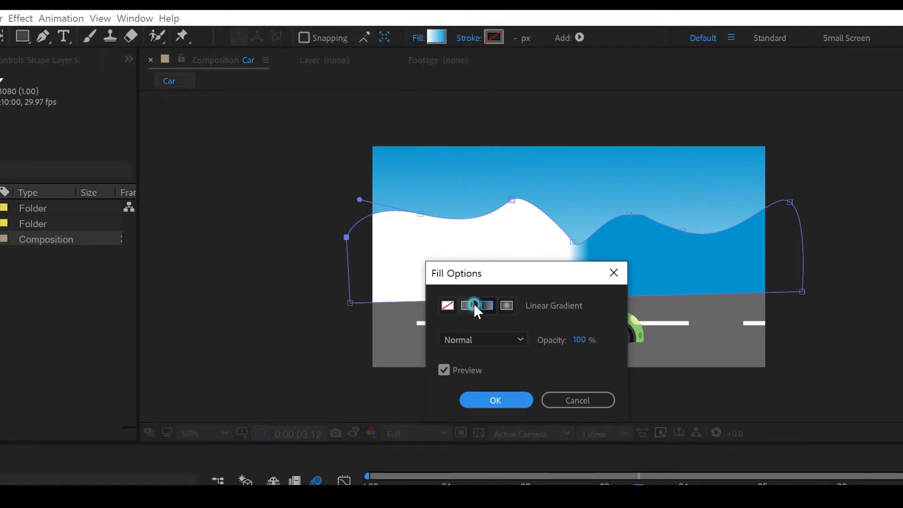
pyautogui.press('Return')
# Set the hill shape's fill colour to green, hex 21AE00.
pyautogui.click(436, 38)
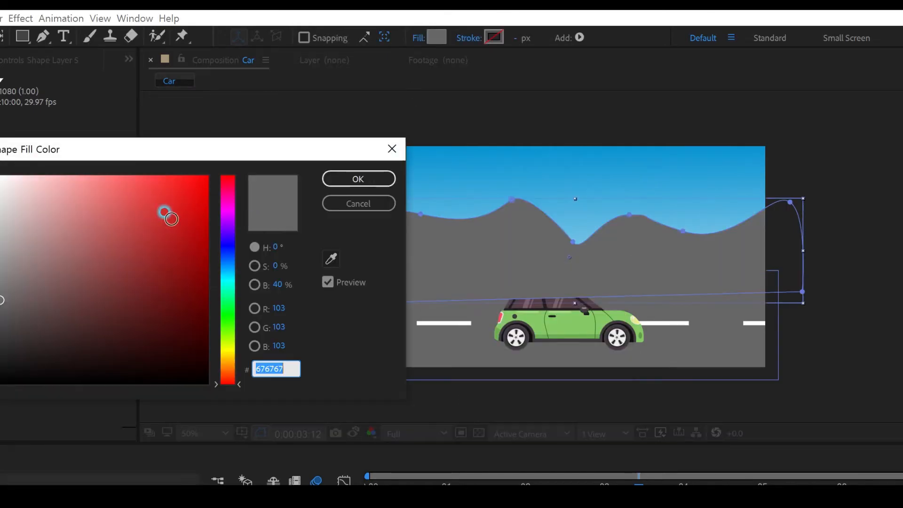
pyautogui.click(229, 265)
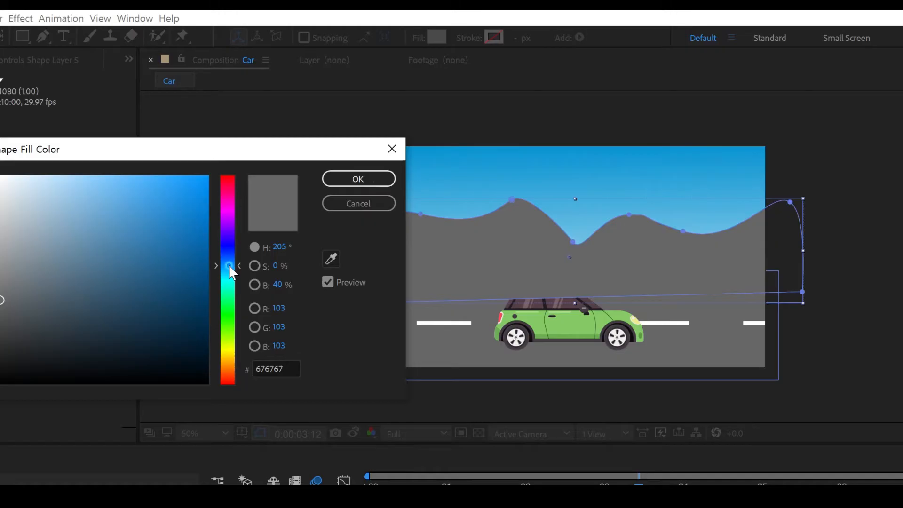
pyautogui.moveTo(229, 265); pyautogui.dragTo(231, 321)
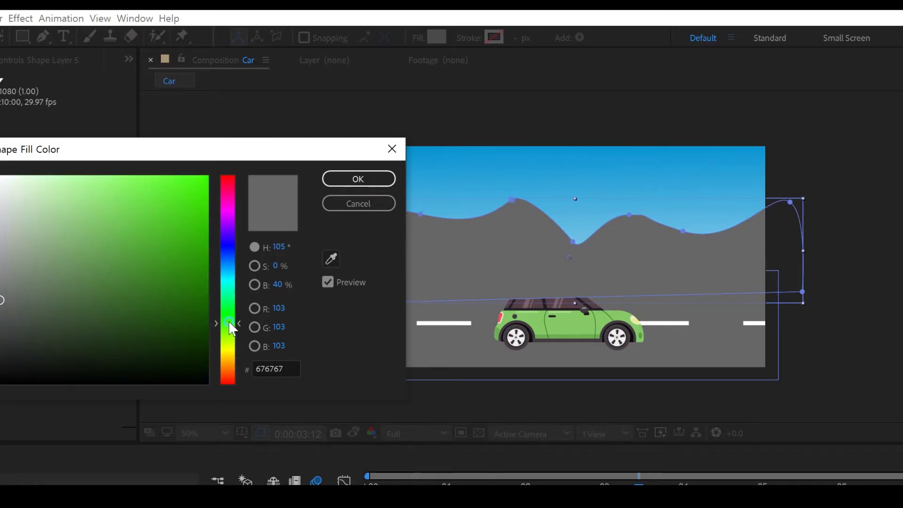
pyautogui.click(189, 260)
pyautogui.moveTo(230, 225); pyautogui.dragTo(230, 241)
pyautogui.click(366, 180)
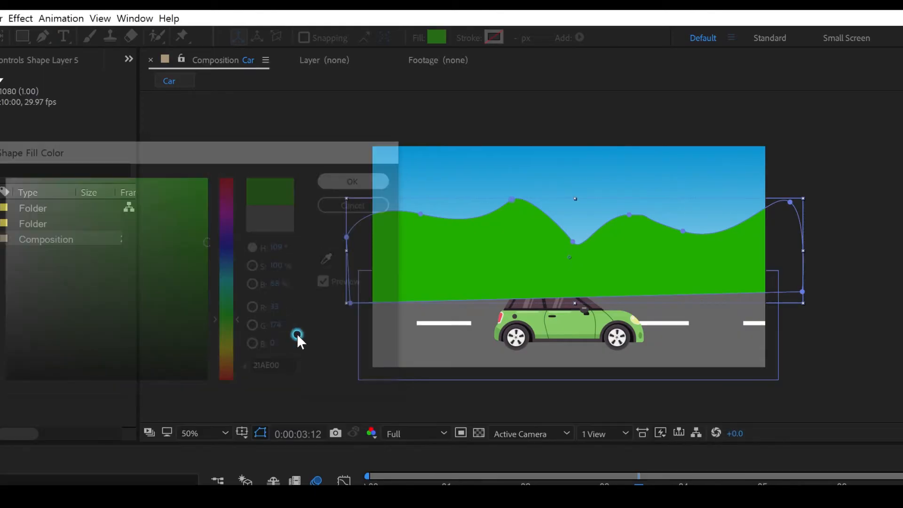
# Move Shape Layer 5 beneath Shape Layer 1 and above Shape Layer 4, and collapse Shape Layer 1's properties.
pyautogui.click(93, 405)
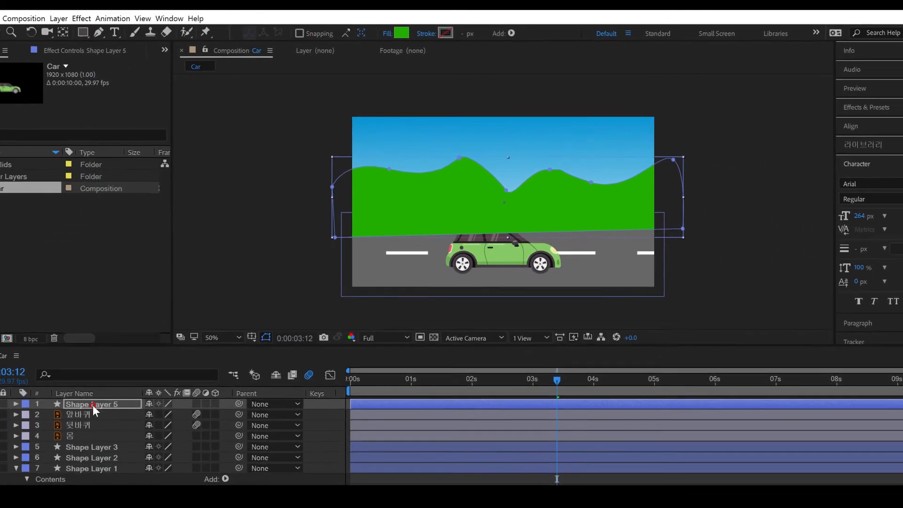
pyautogui.moveTo(111, 405); pyautogui.dragTo(117, 467)
pyautogui.moveTo(134, 419); pyautogui.dragTo(132, 447)
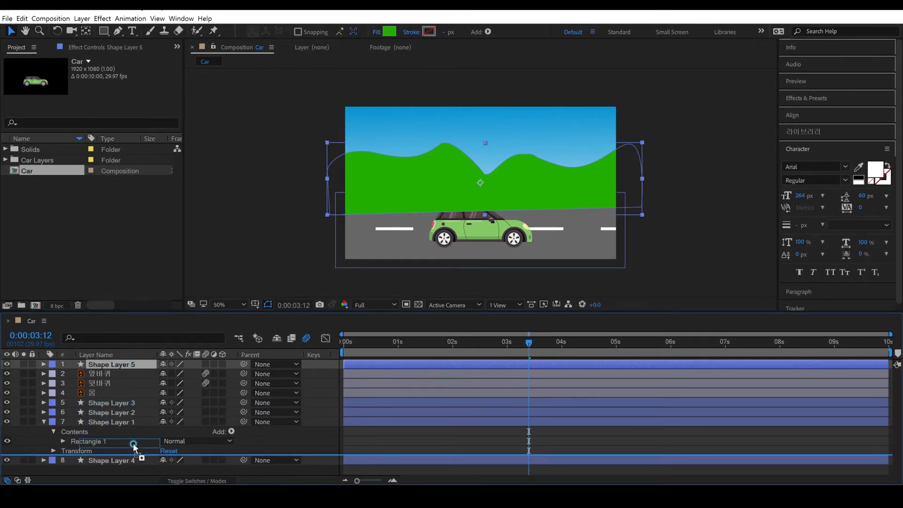
pyautogui.click(44, 413)
# Identify Shape Layer 4 by toggling its visibility and rename it 하늘.
pyautogui.click(97, 430)
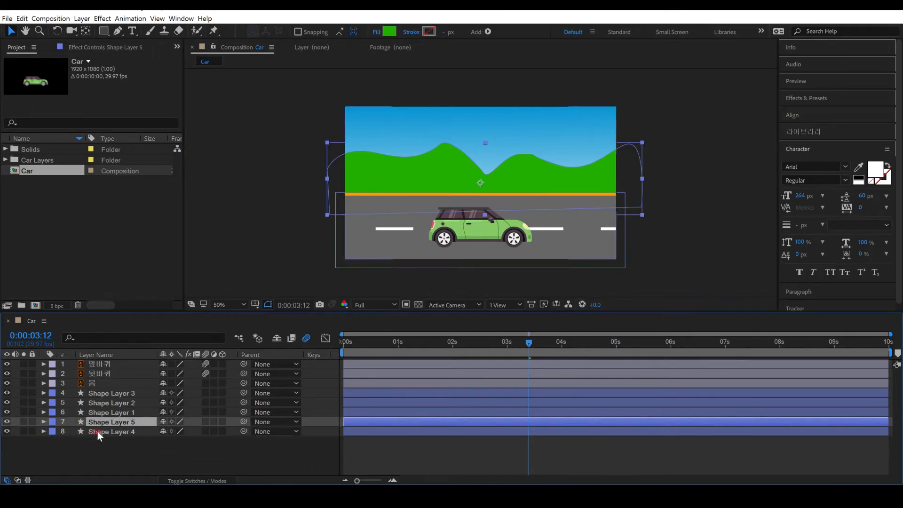
pyautogui.click(6, 431)
pyautogui.click(6, 431)
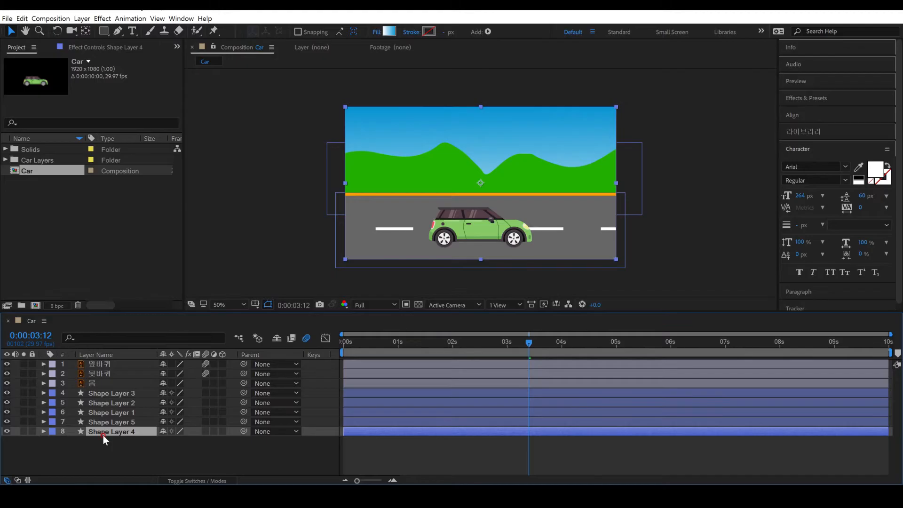
pyautogui.press('Return')
pyautogui.write('g')
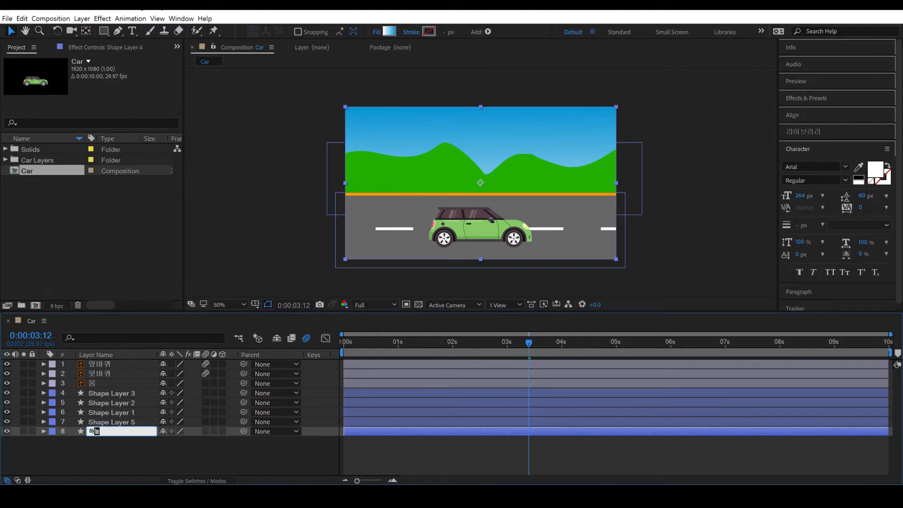
# Rename Shape Layer 5, the green hills, as 산.
pyautogui.click(118, 423)
pyautogui.press('Return')
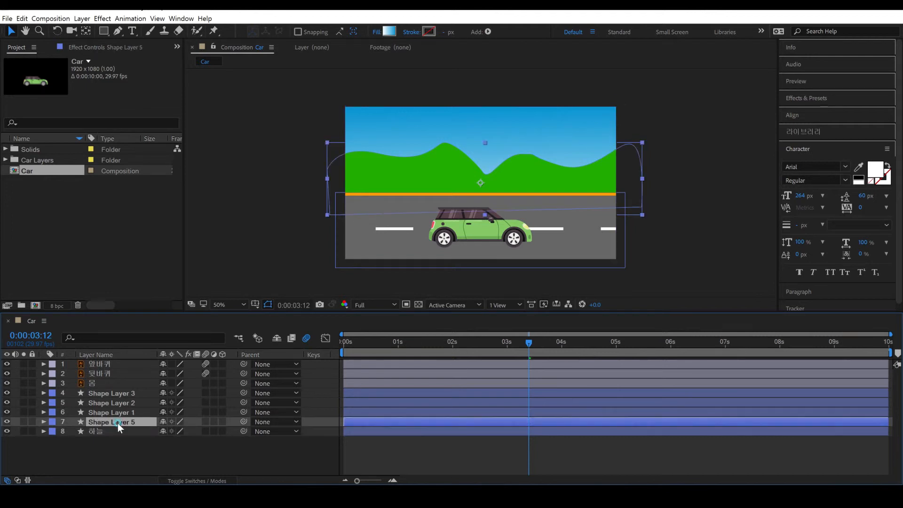
pyautogui.write('신')
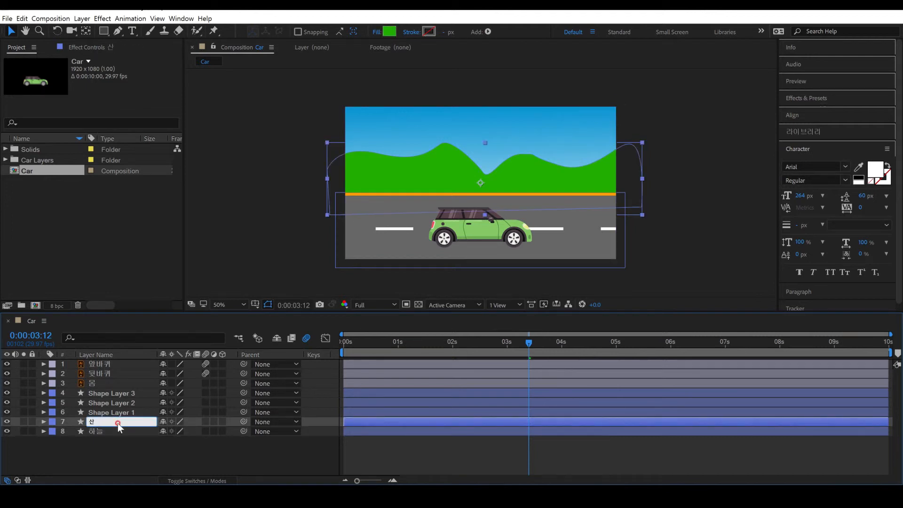
# Identify Shape Layer 1 by toggling its visibility and rename it 도로.
pyautogui.click(104, 413)
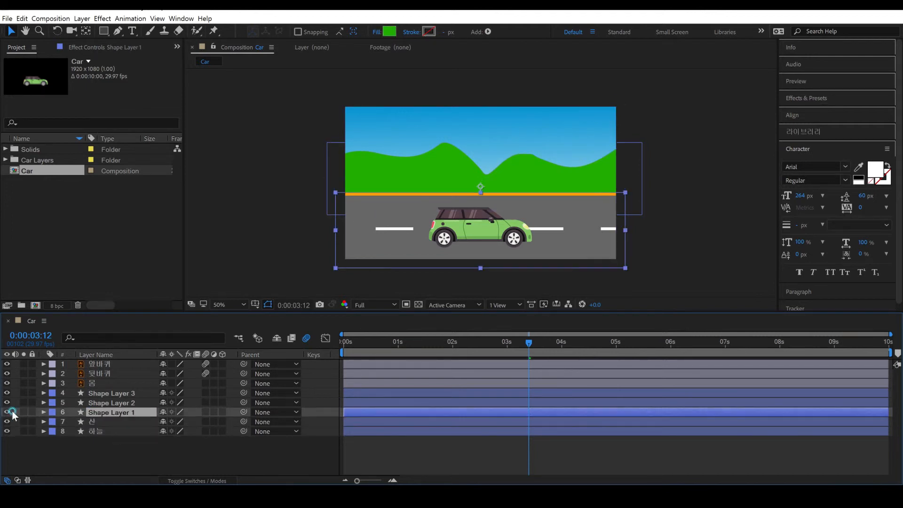
pyautogui.click(7, 412)
pyautogui.click(7, 412)
pyautogui.press('Return')
pyautogui.write('아')
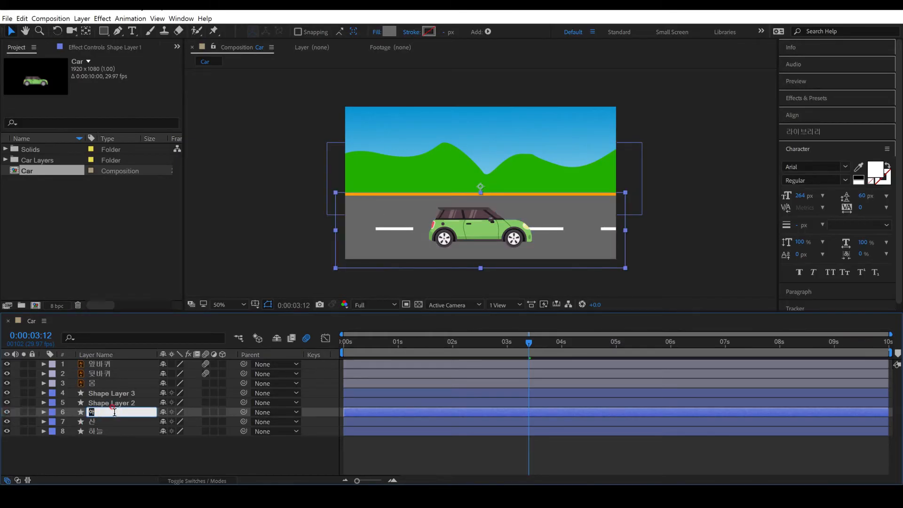
pyautogui.write('로')
pyautogui.press('Return')
# Rename Shape Layer 2, the white road dashes, as 흰 차선.
pyautogui.hotkey('ctrl', 'Up')
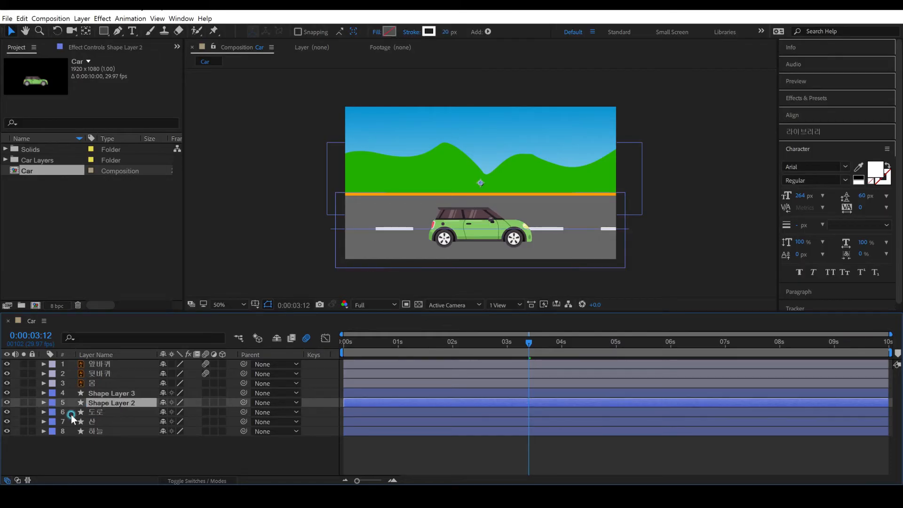
pyautogui.press('Return')
pyautogui.write('흰')
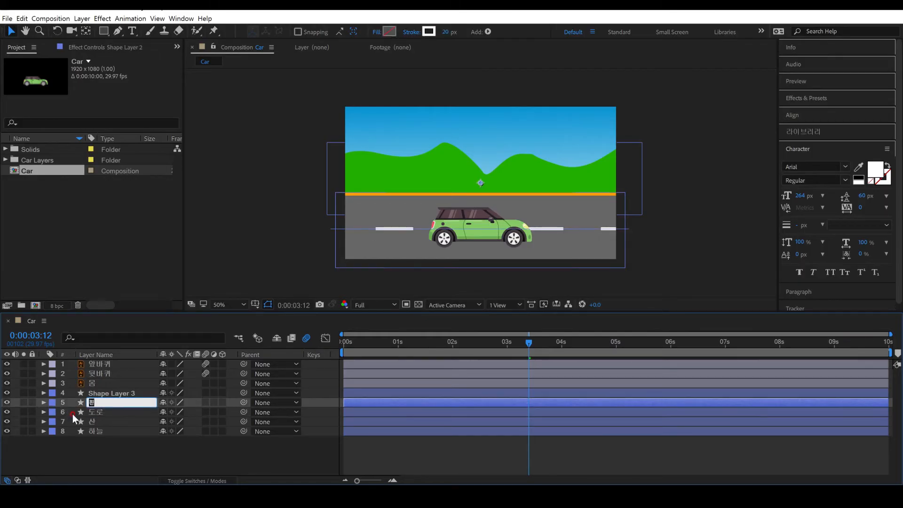
pyautogui.write(' 차선')
pyautogui.press('Return')
# Rename Shape Layer 3, the orange road edge, as 황색 선 and clear the selection.
pyautogui.click(115, 395)
pyautogui.press('Return')
pyautogui.write('황색')
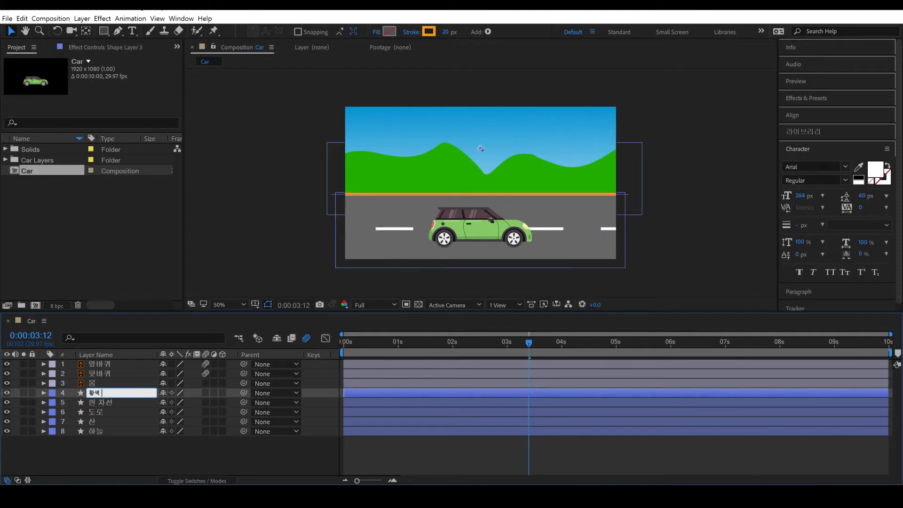
pyautogui.write(' 선')
pyautogui.press('Return')
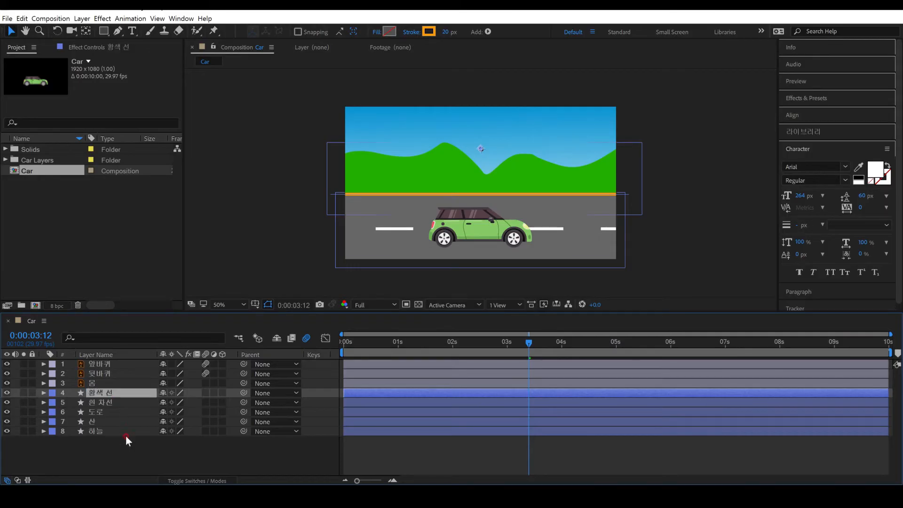
pyautogui.click(123, 450)
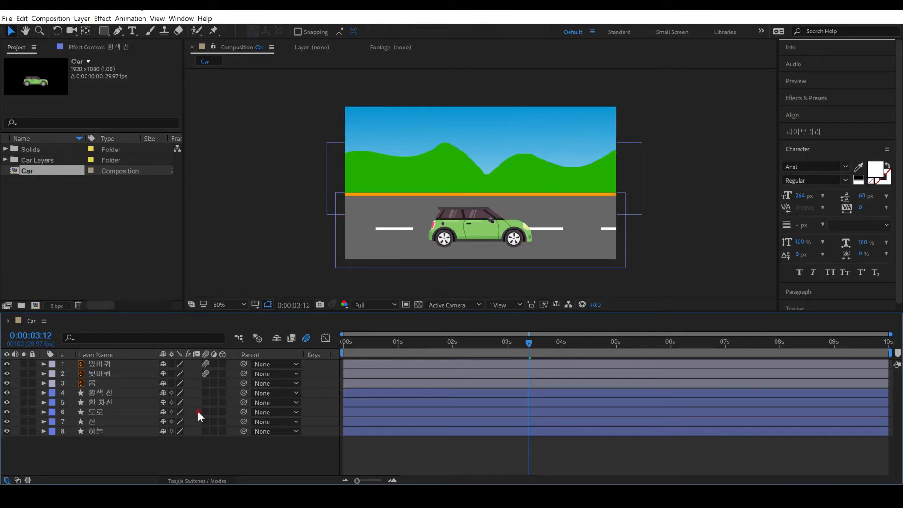
# Solo the 산 hills layer, try shifting the hills slightly downward, and undo that move.
pyautogui.click(103, 422)
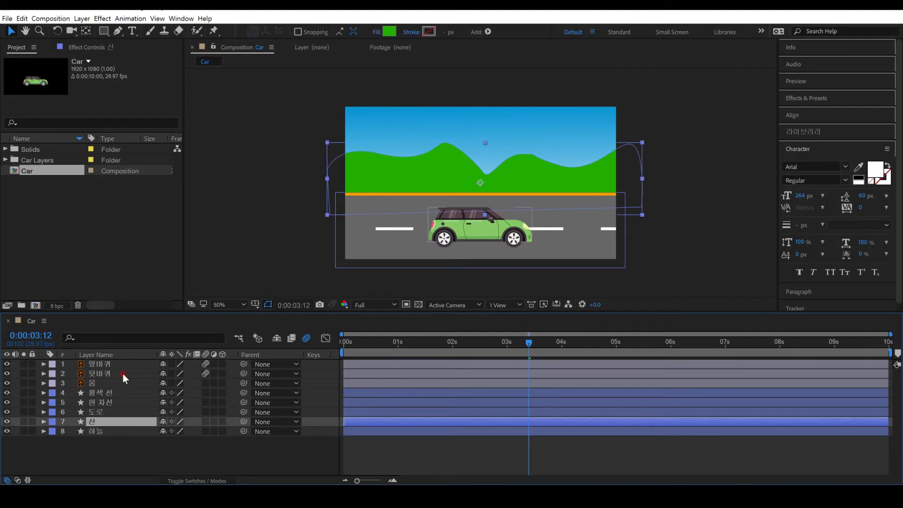
pyautogui.click(25, 422)
pyautogui.moveTo(419, 183)
pyautogui.mouseDown()
pyautogui.moveTo(544, 202)
pyautogui.moveTo(420, 190)
pyautogui.mouseUp()
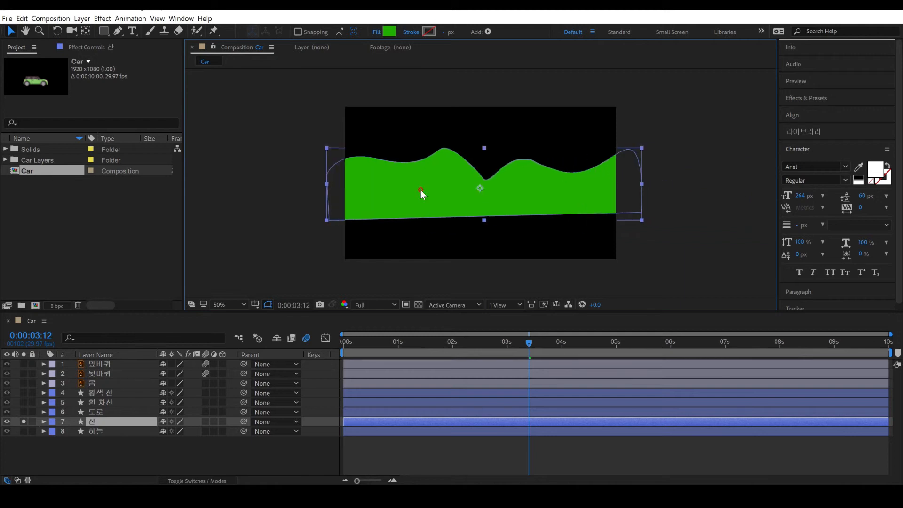
pyautogui.hotkey('ctrl', 'z')
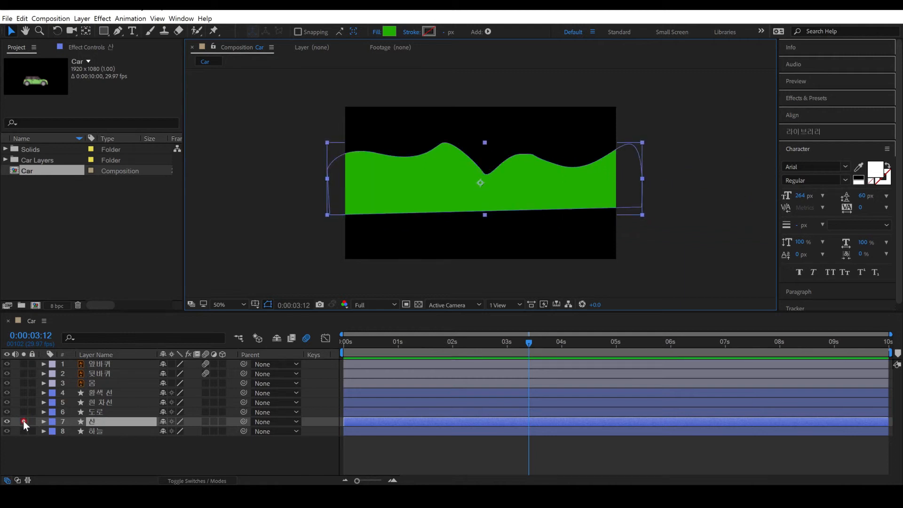
# Search the effects for "offset" and apply the Distort effect Offset to the 산 hills layer.
pyautogui.click(808, 98)
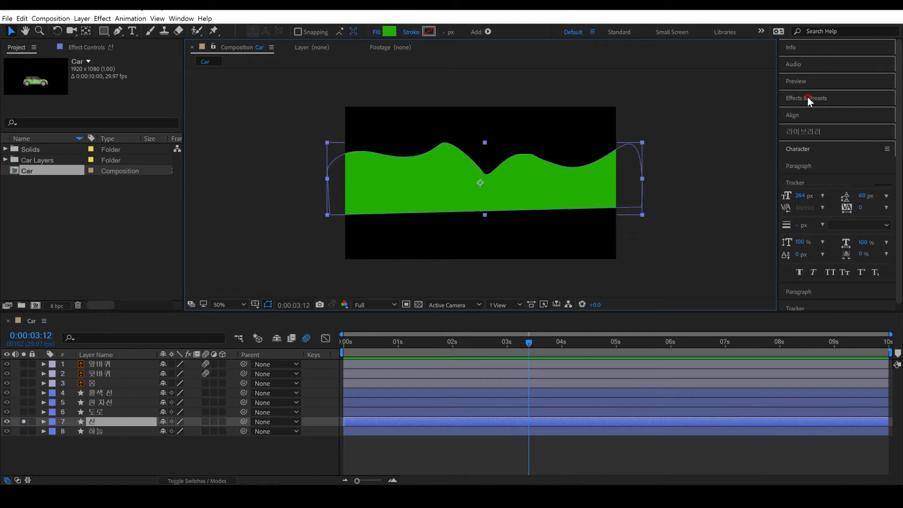
pyautogui.click(825, 112)
pyautogui.write('offset')
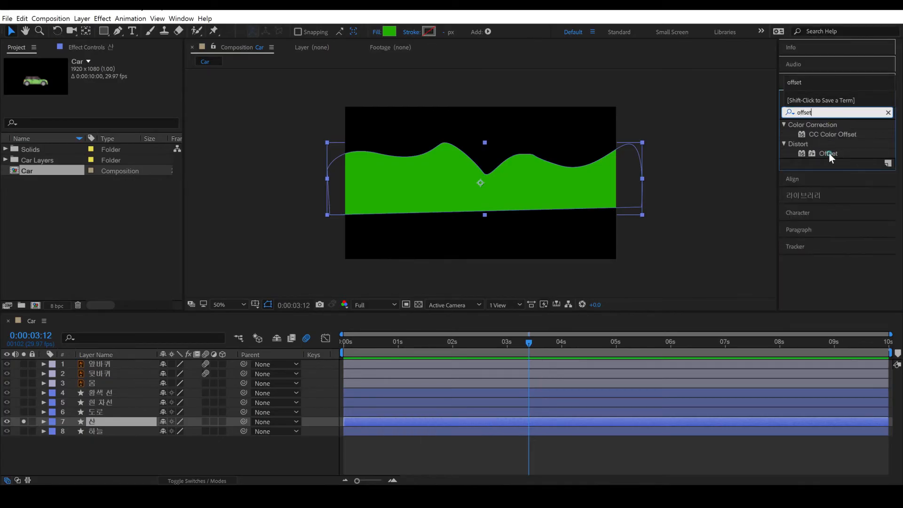
pyautogui.click(828, 154)
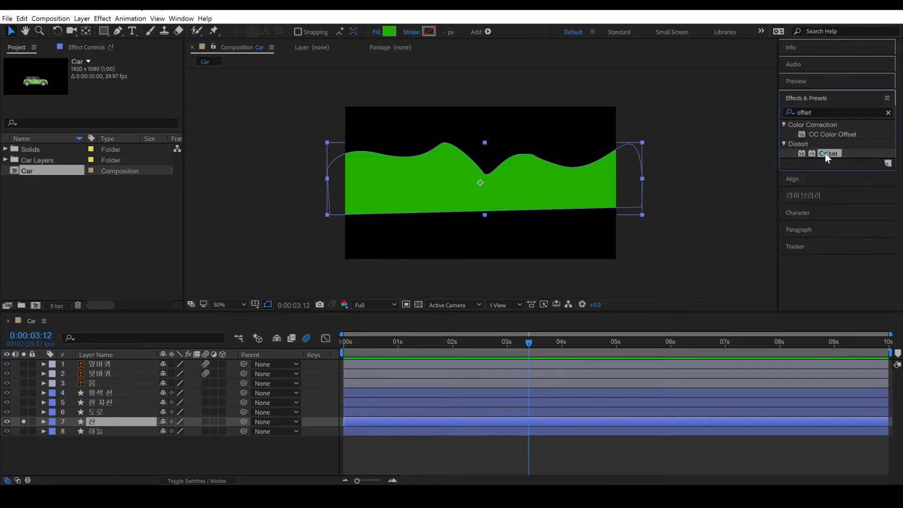
pyautogui.moveTo(829, 154); pyautogui.dragTo(547, 186)
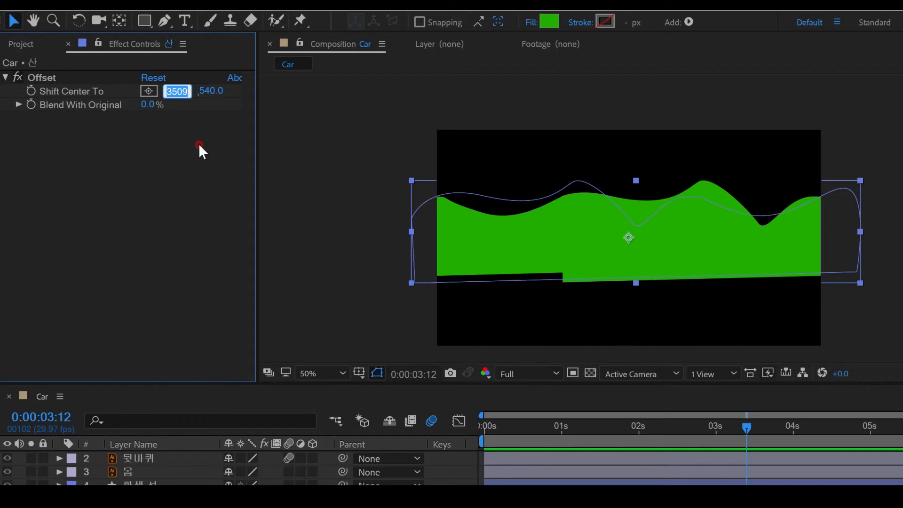
# Set the Offset's horizontal Shift Center To value to 0 and reshape the hills' path into smoother dips and a lower peak.
pyautogui.write('0')
pyautogui.press('Return')
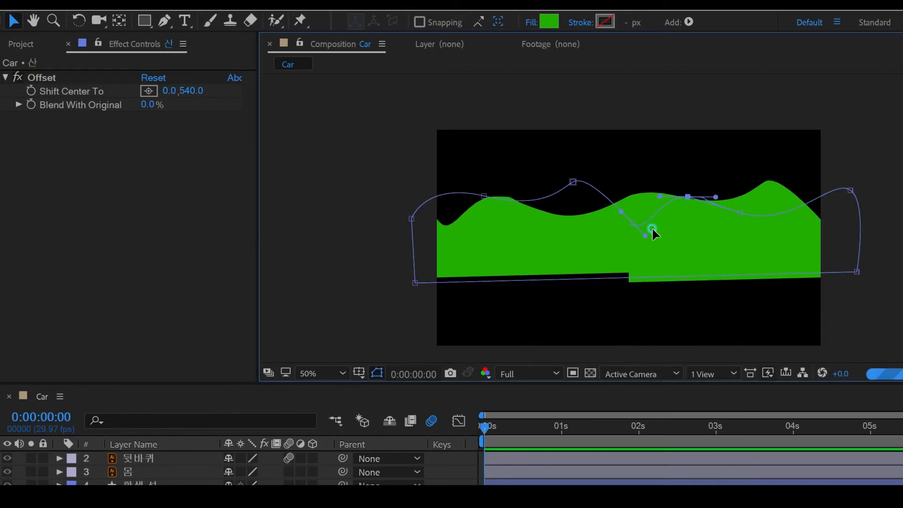
pyautogui.moveTo(650, 228); pyautogui.dragTo(671, 222)
pyautogui.moveTo(572, 182); pyautogui.dragTo(572, 191)
pyautogui.moveTo(739, 213); pyautogui.dragTo(756, 230)
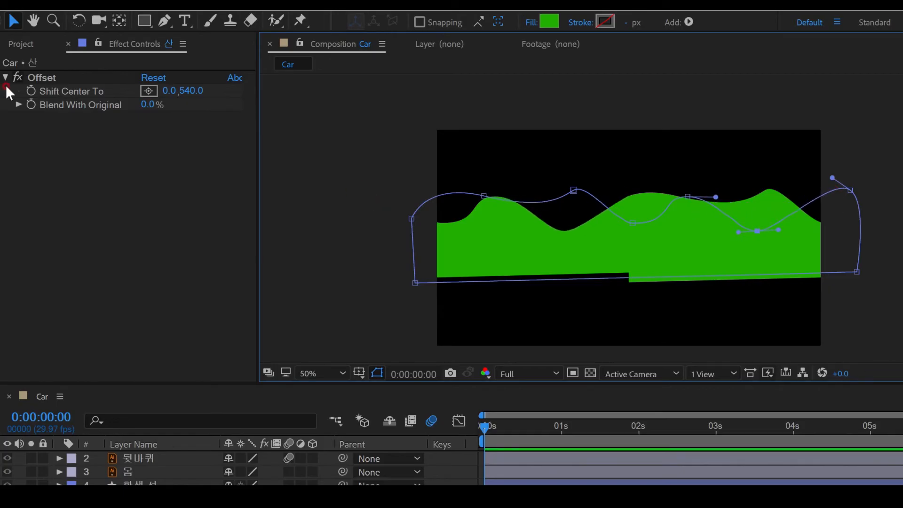
# Keyframe the Offset's Shift Center To from the first frame to 0:00:09:29, ending at -10563 horizontally, and preview the scrolling hills.
pyautogui.click(31, 91)
pyautogui.press('End')
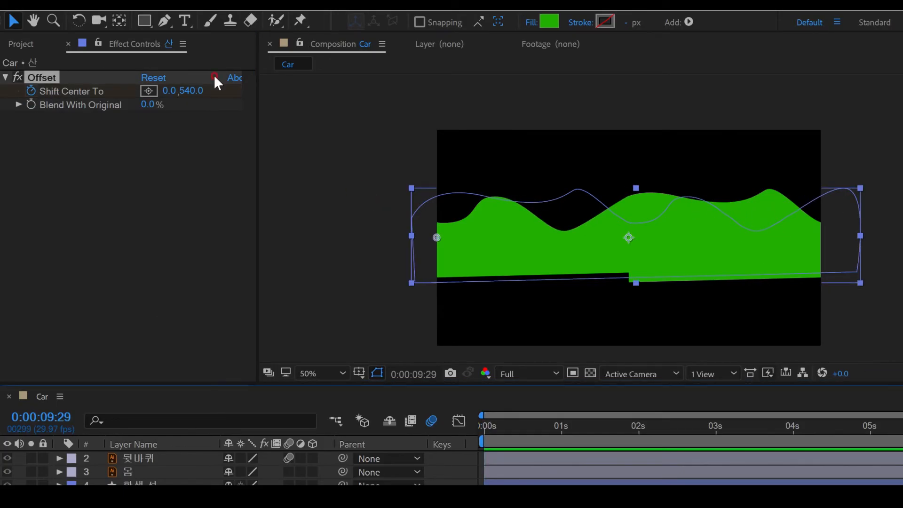
pyautogui.click(168, 90)
pyautogui.write('-9')
pyautogui.write('000')
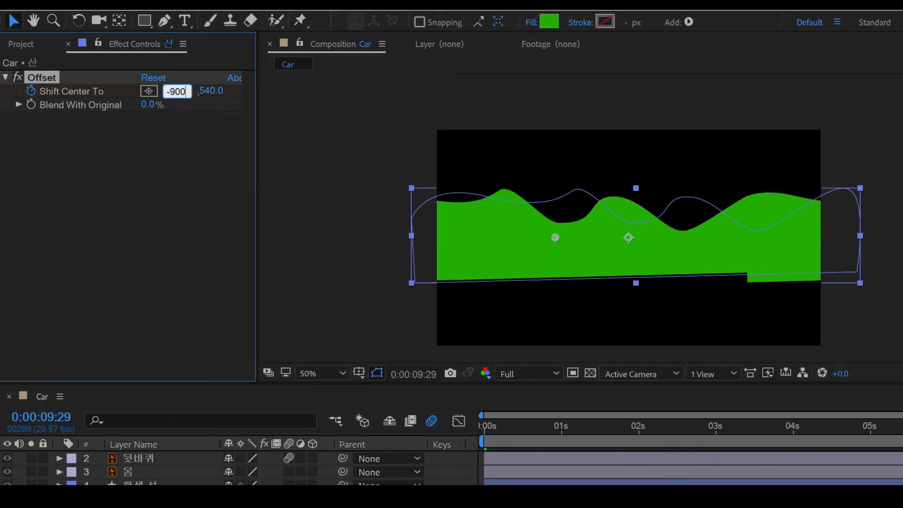
pyautogui.press('Return')
pyautogui.moveTo(178, 92); pyautogui.dragTo(94, 104)
pyautogui.press('space')
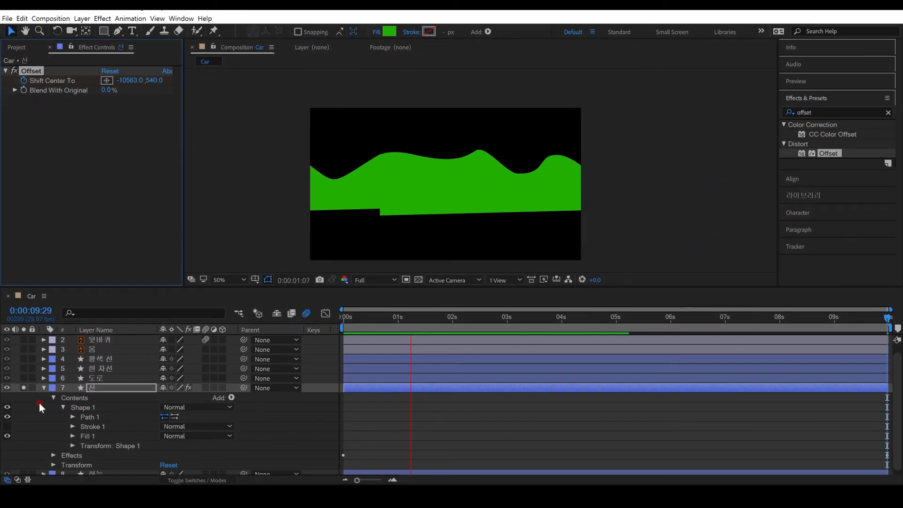
# Unsolo the 산 hills layer, return to the first frame with nothing selected, and preview the full car scene.
pyautogui.click(24, 387)
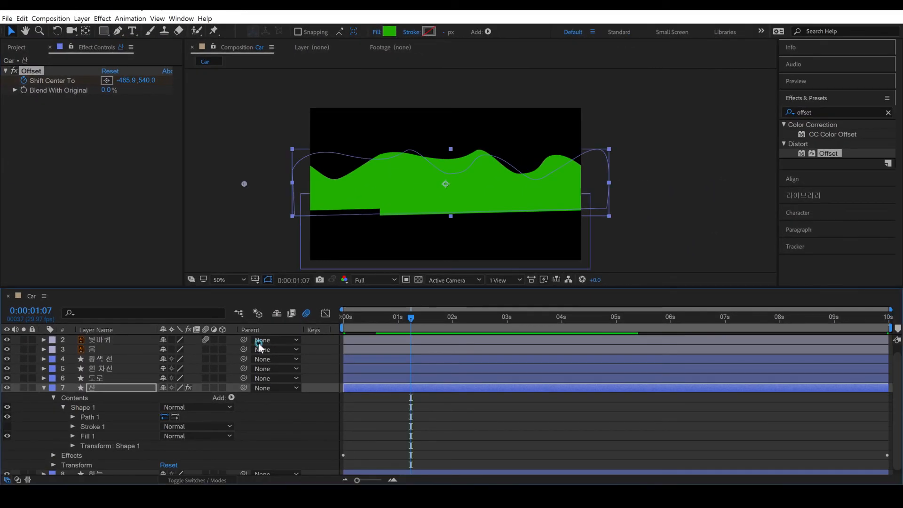
pyautogui.moveTo(390, 319); pyautogui.dragTo(215, 320)
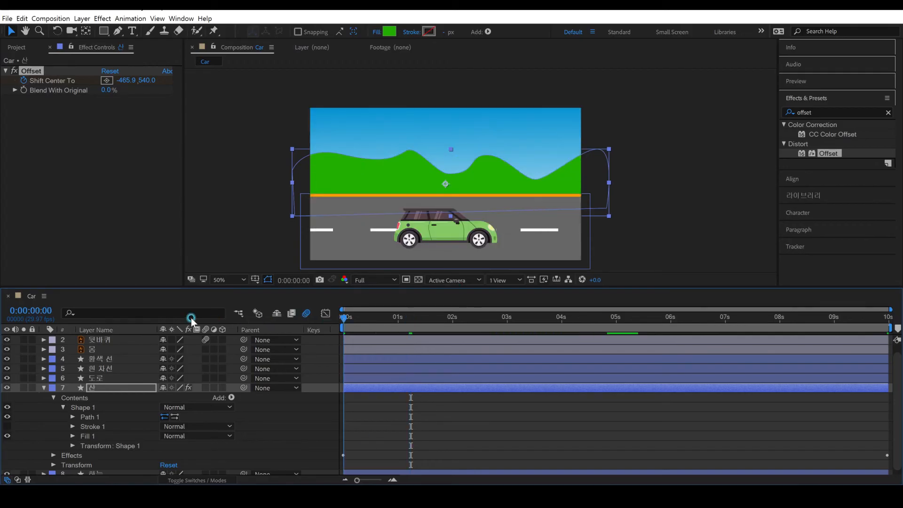
pyautogui.click(480, 440)
pyautogui.press('space')
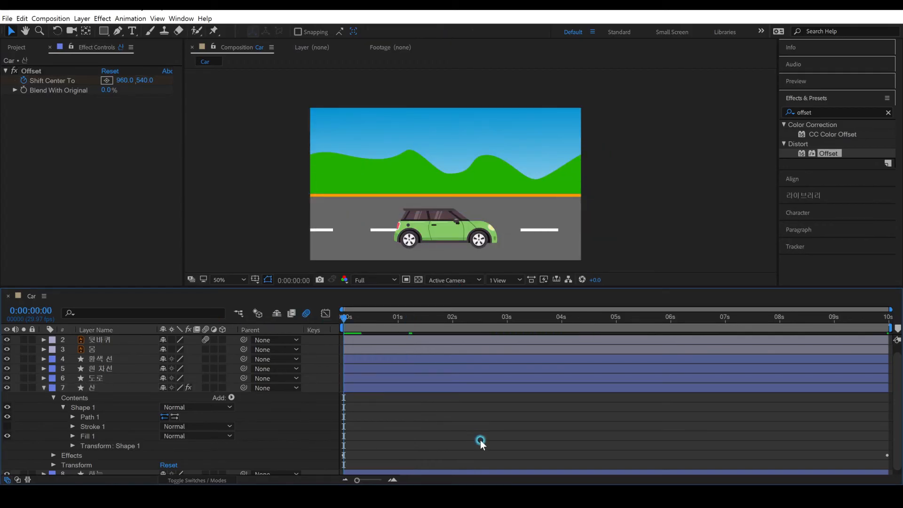